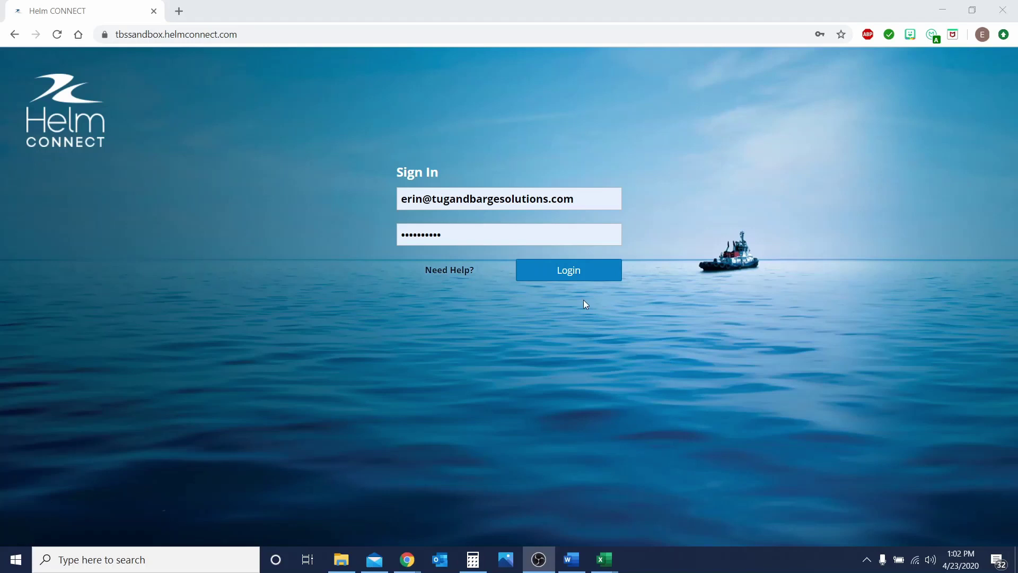
# Sign in with the prefilled credentials and open the list of managed assets.
pyautogui.click(586, 279)
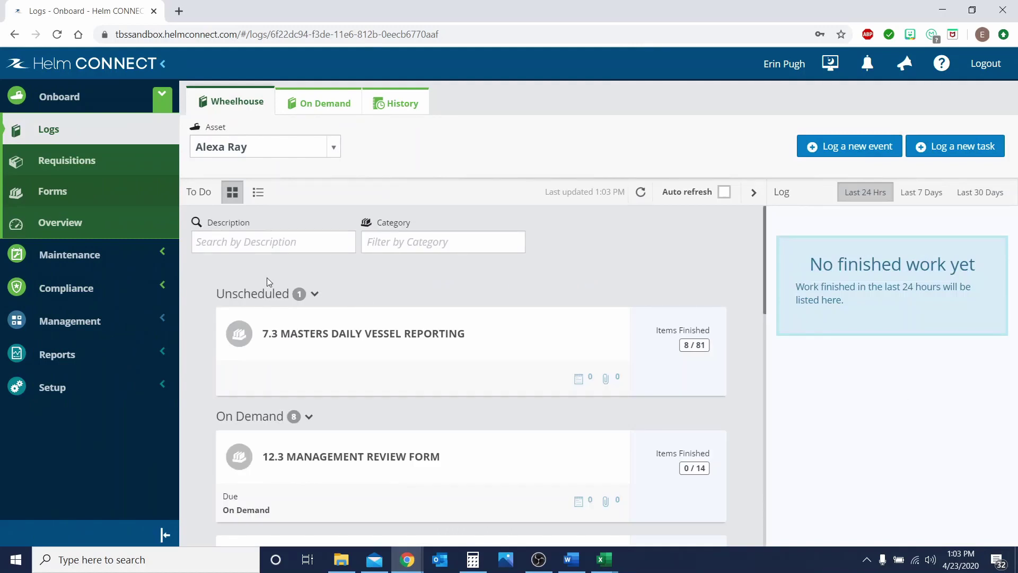
pyautogui.click(98, 324)
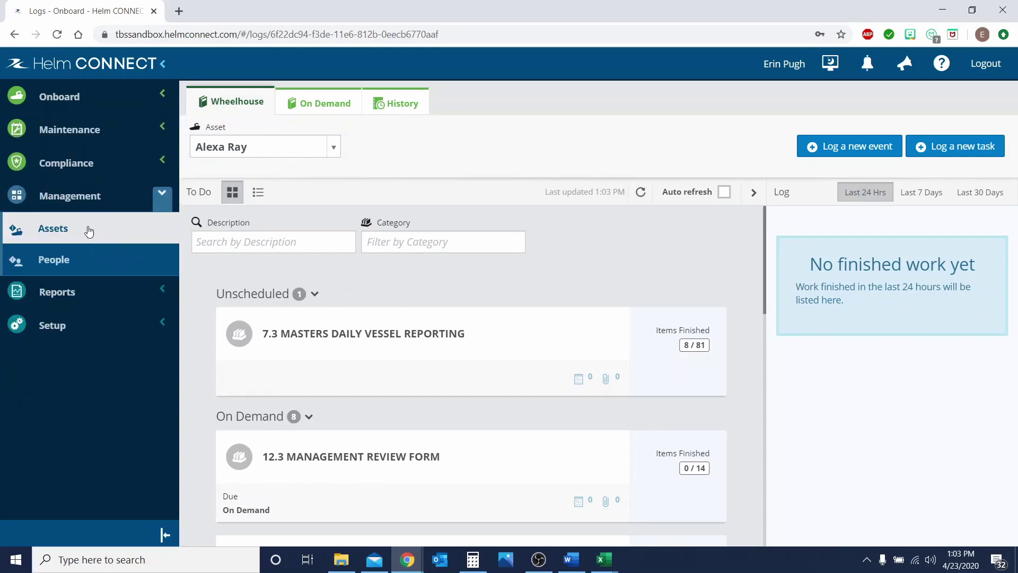
pyautogui.click(89, 231)
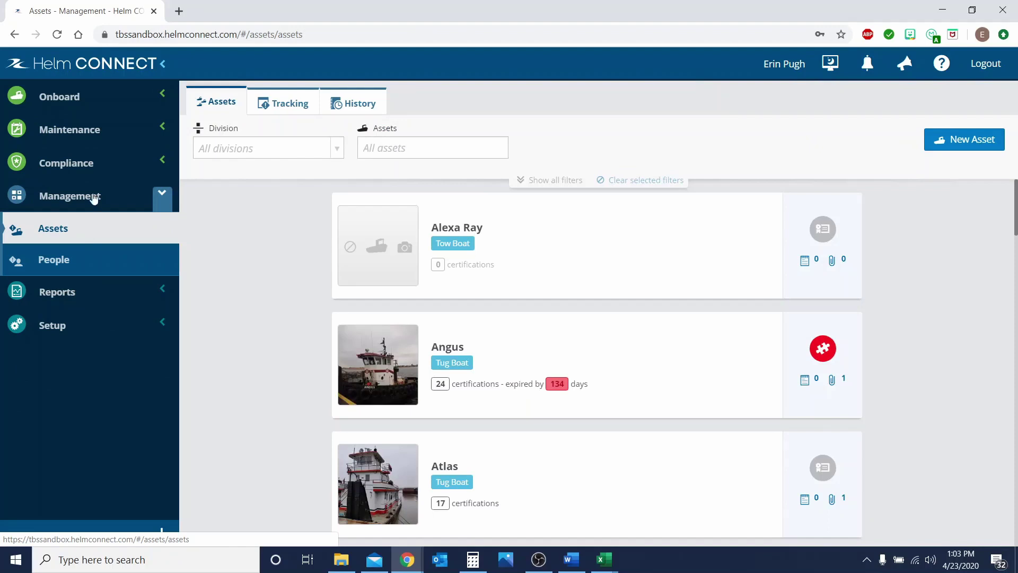
# Open the component list of the Angus tug boat and expand the Engines hierarchy.
pyautogui.click(552, 358)
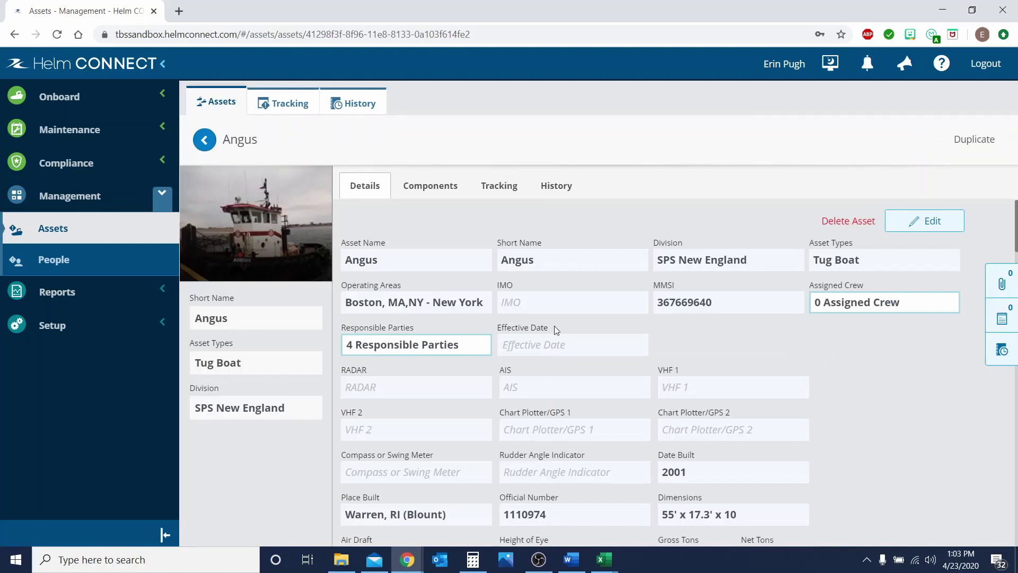
pyautogui.click(453, 192)
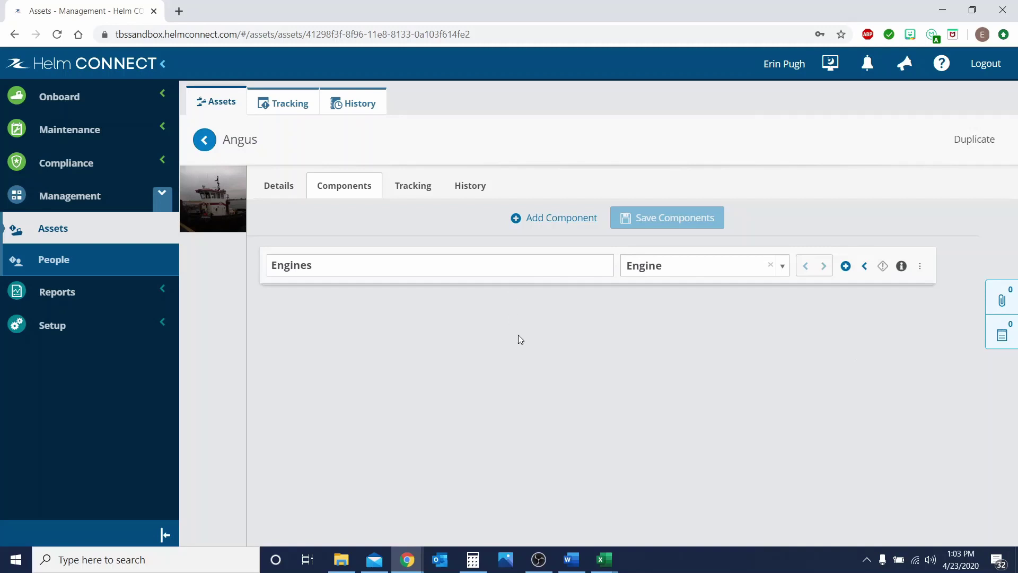
pyautogui.click(865, 267)
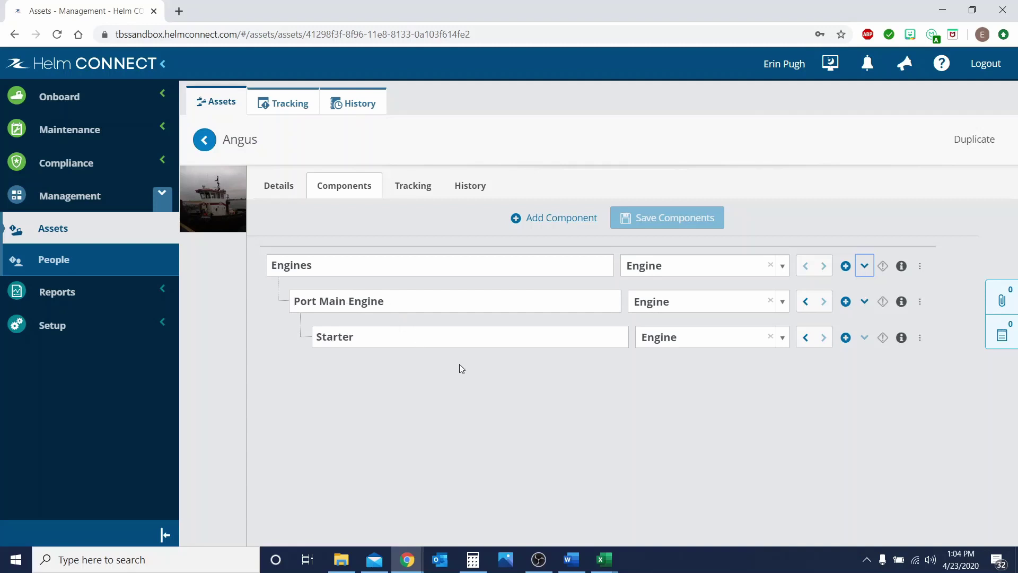
# Add a blank top-level component, plus a component named Filters of type Engine beneath Port Main Engine.
pyautogui.click(544, 227)
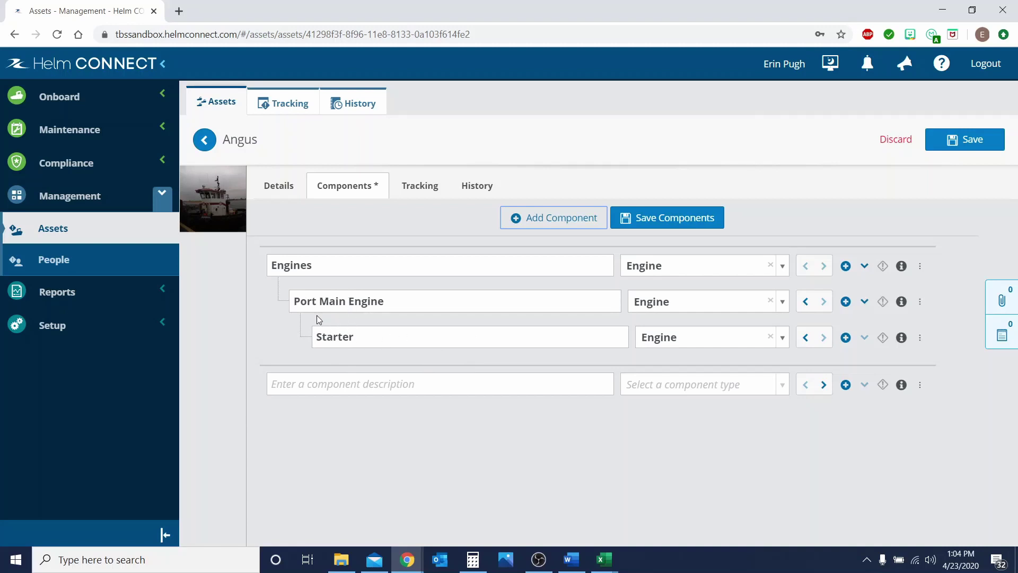
pyautogui.click(849, 342)
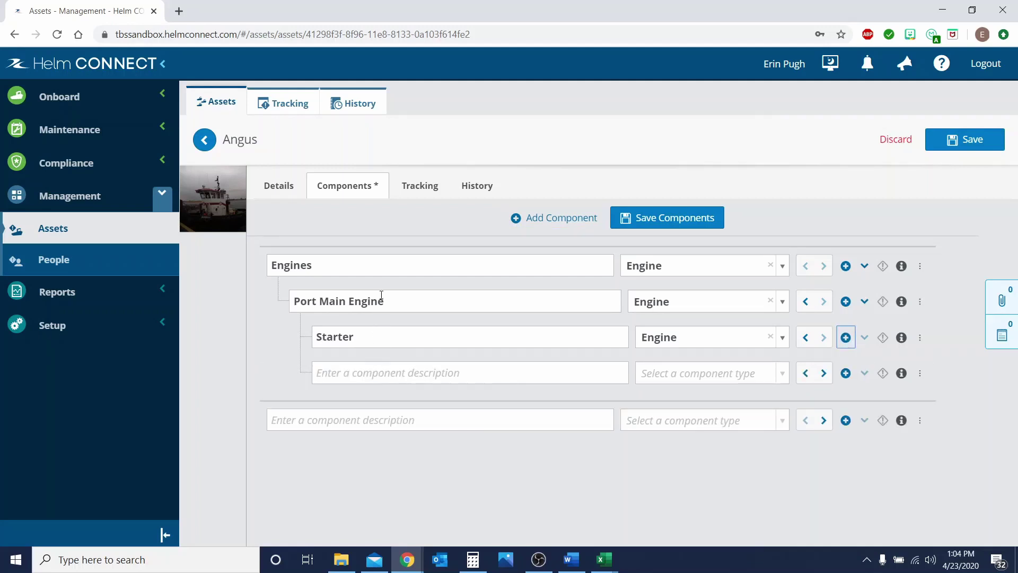
pyautogui.click(388, 364)
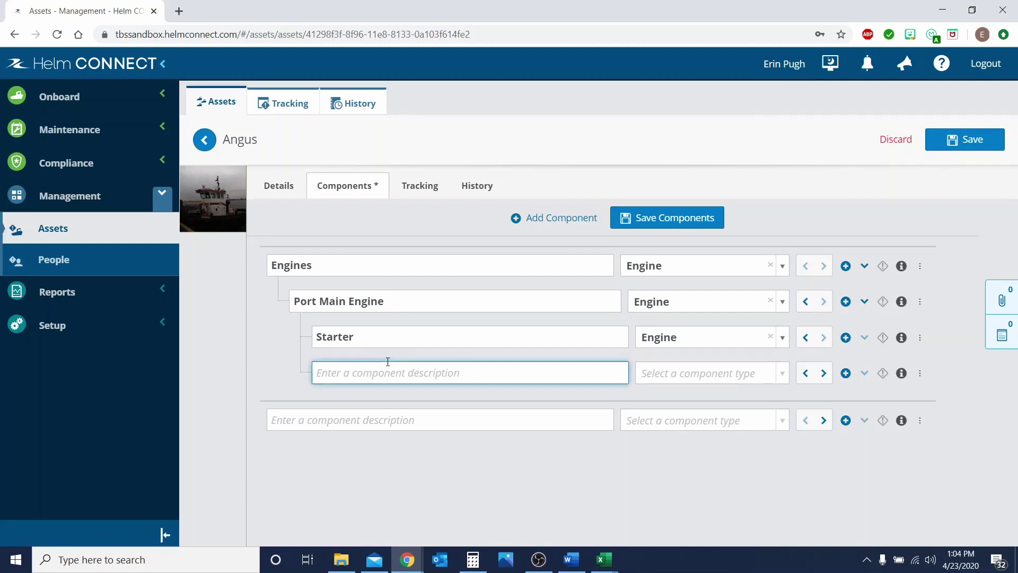
pyautogui.write('Filters')
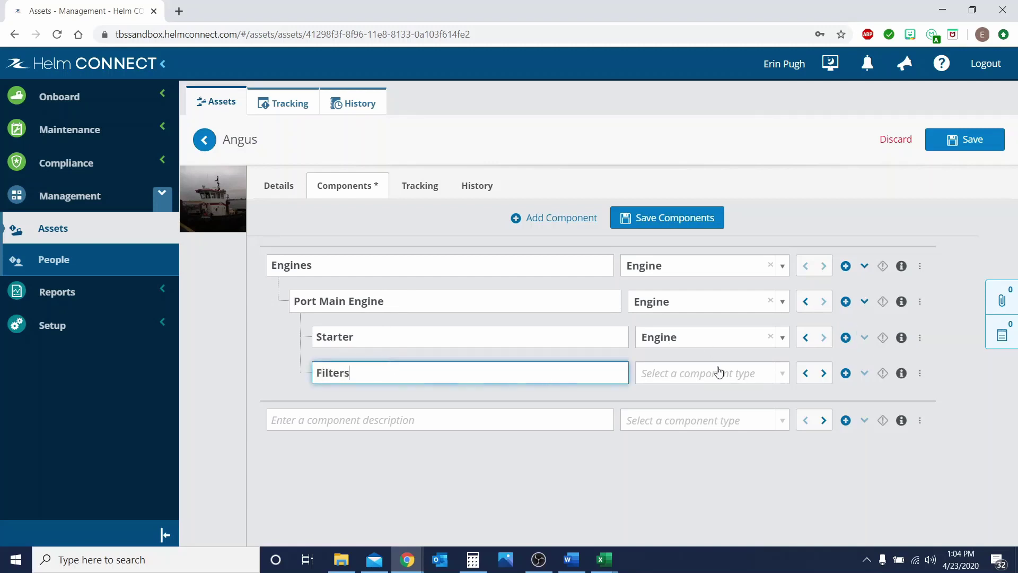
pyautogui.click(701, 377)
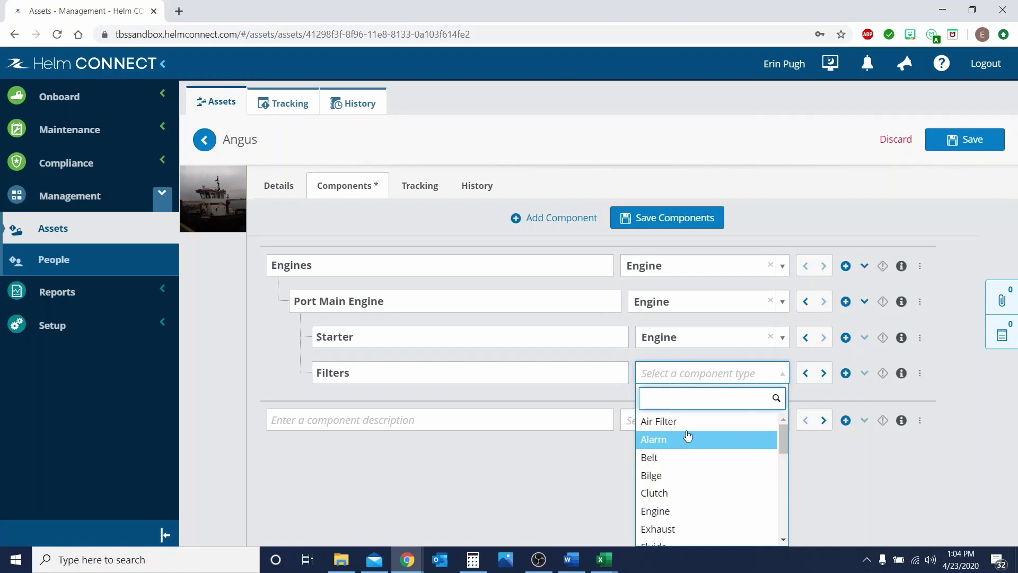
pyautogui.click(667, 512)
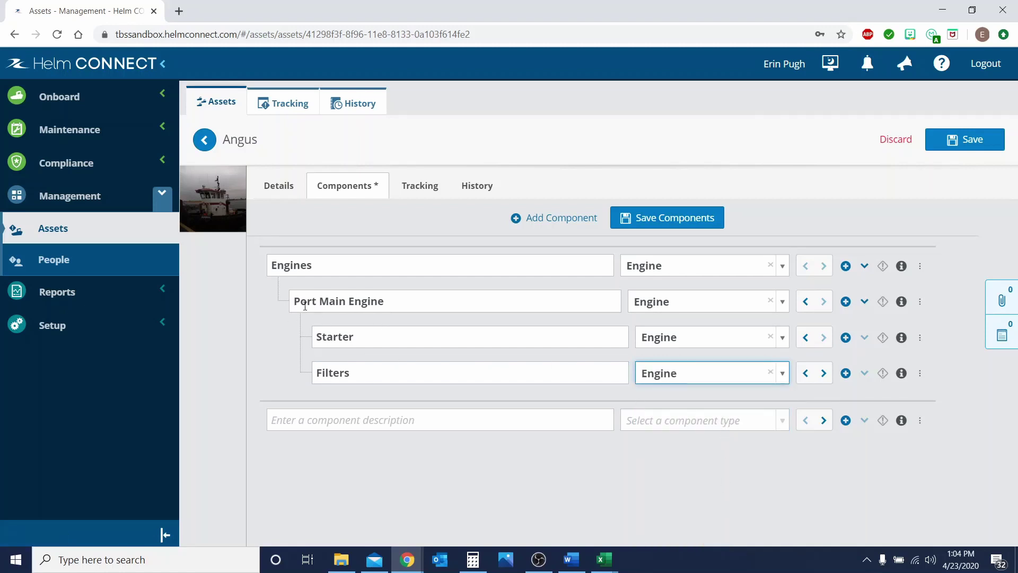
# Describe the blank top-level component as Steering Systems and set its component type to General.
pyautogui.click(333, 421)
pyautogui.write('Steering Systems')
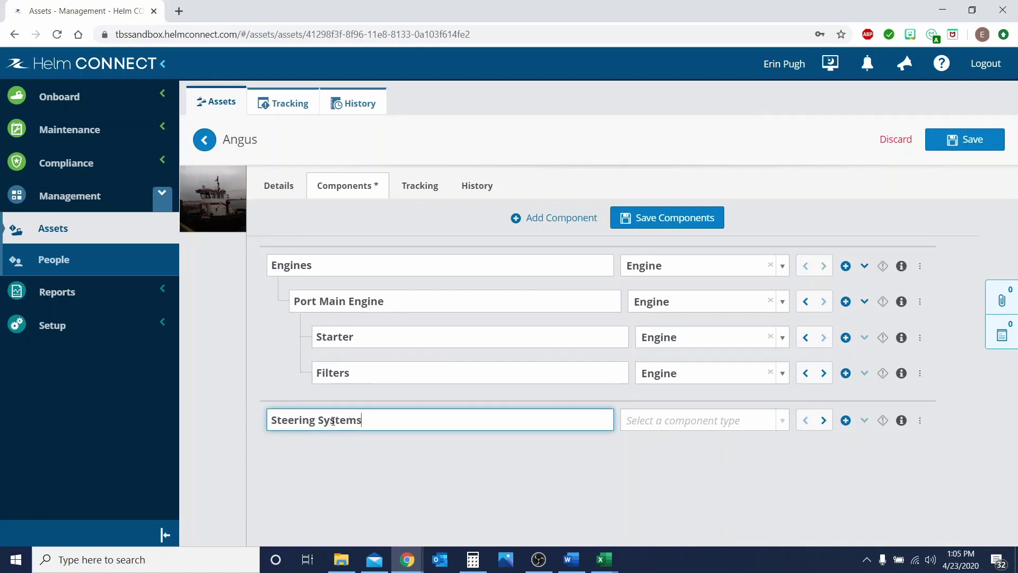
pyautogui.click(713, 432)
pyautogui.scroll(-5, 711, 366)
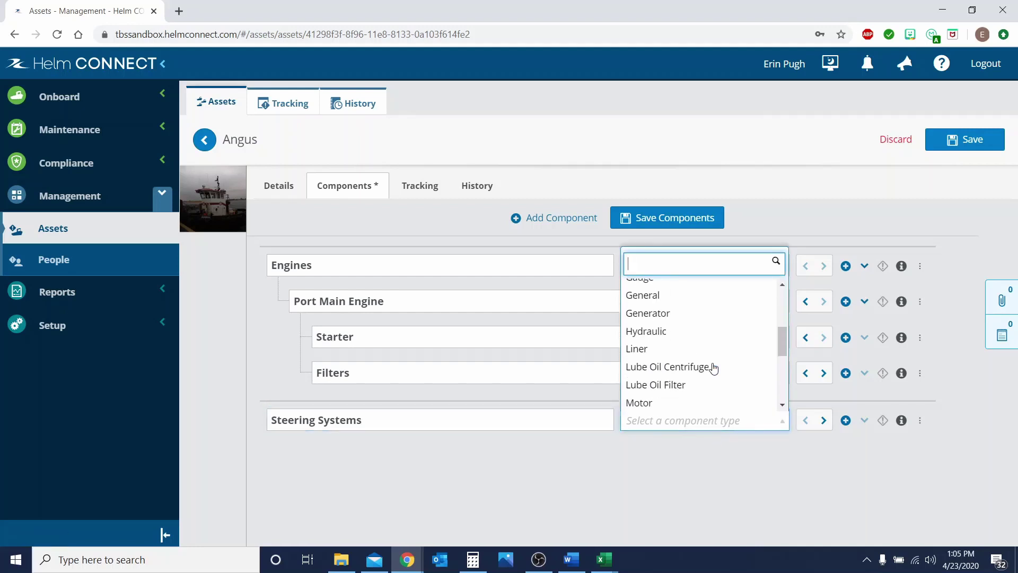
pyautogui.scroll(-3, 714, 368)
pyautogui.scroll(8, 714, 367)
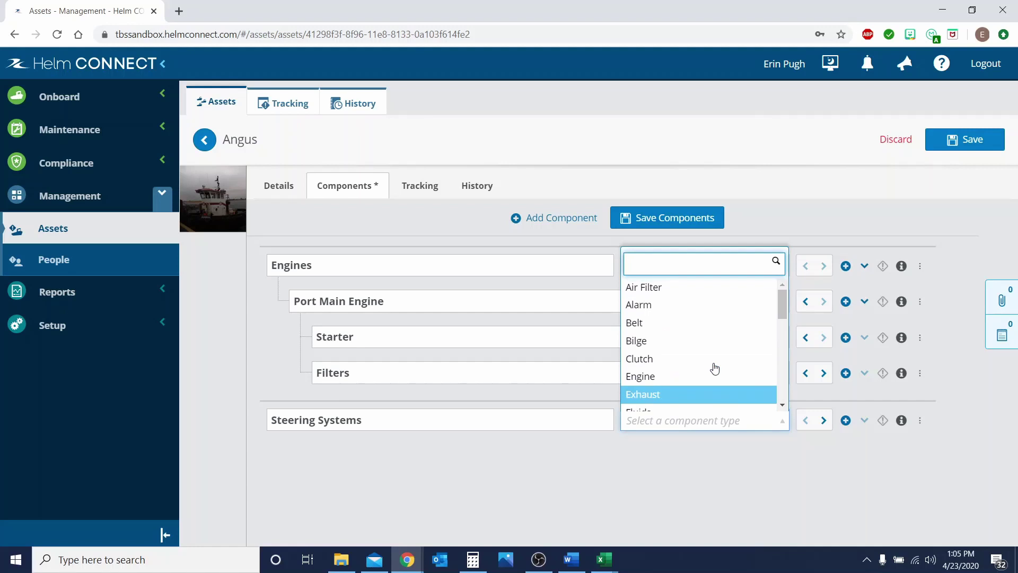
pyautogui.scroll(-3, 713, 354)
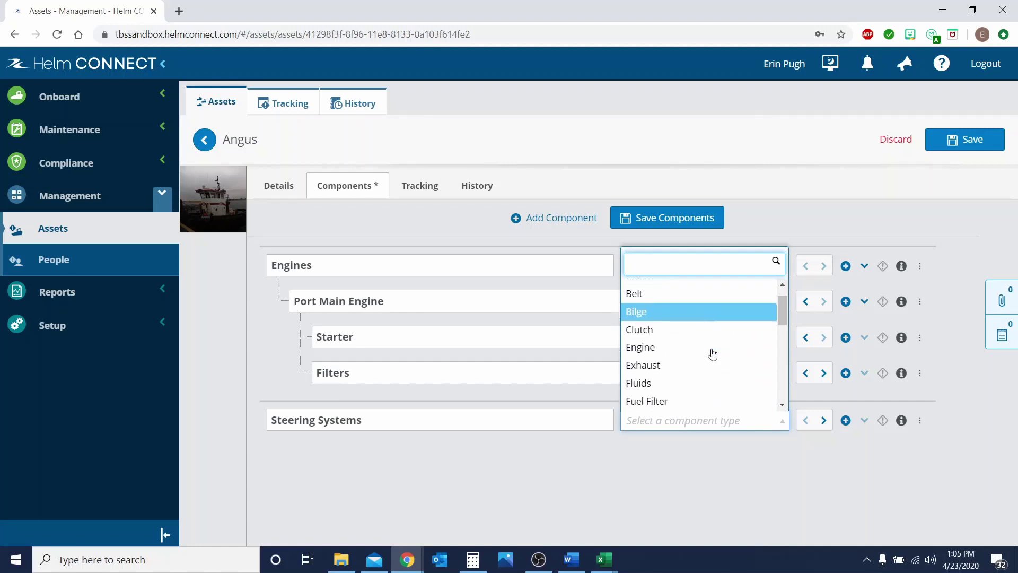
pyautogui.click(673, 338)
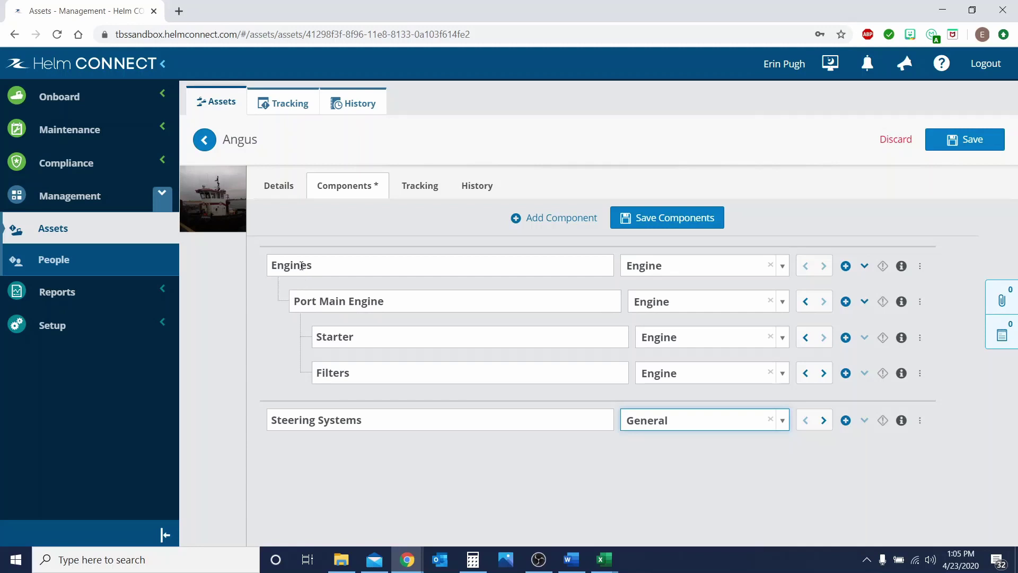
# Promote Port Main Engine to the top level and restore it under Engines with Starter and Filters nested beneath it.
pyautogui.click(806, 302)
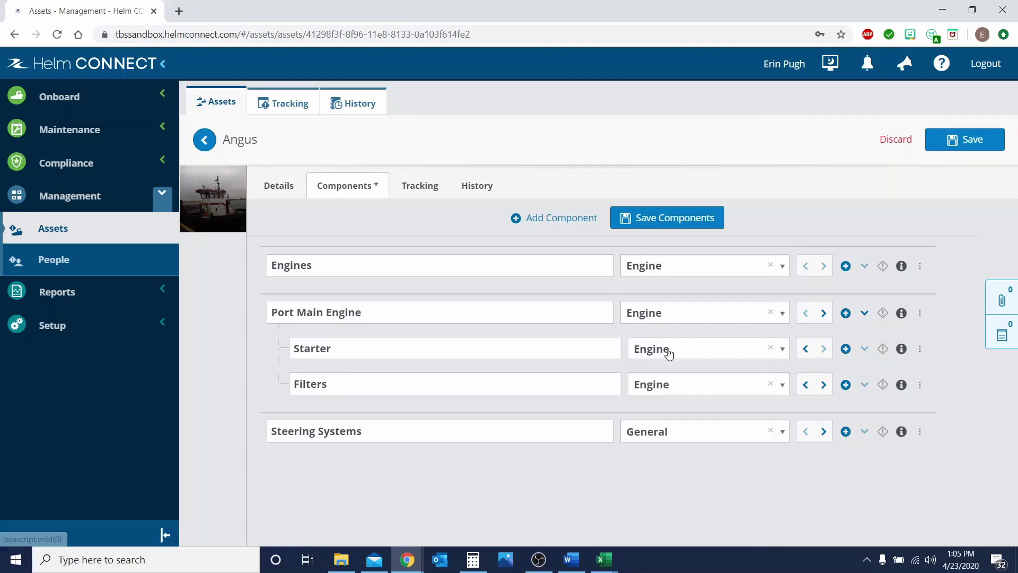
pyautogui.click(824, 314)
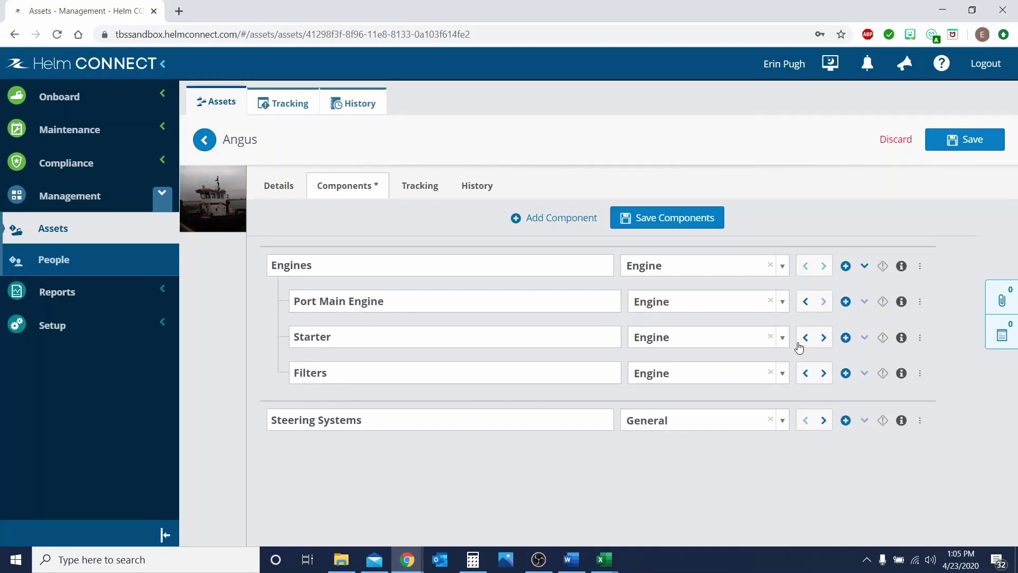
pyautogui.click(824, 337)
pyautogui.click(823, 373)
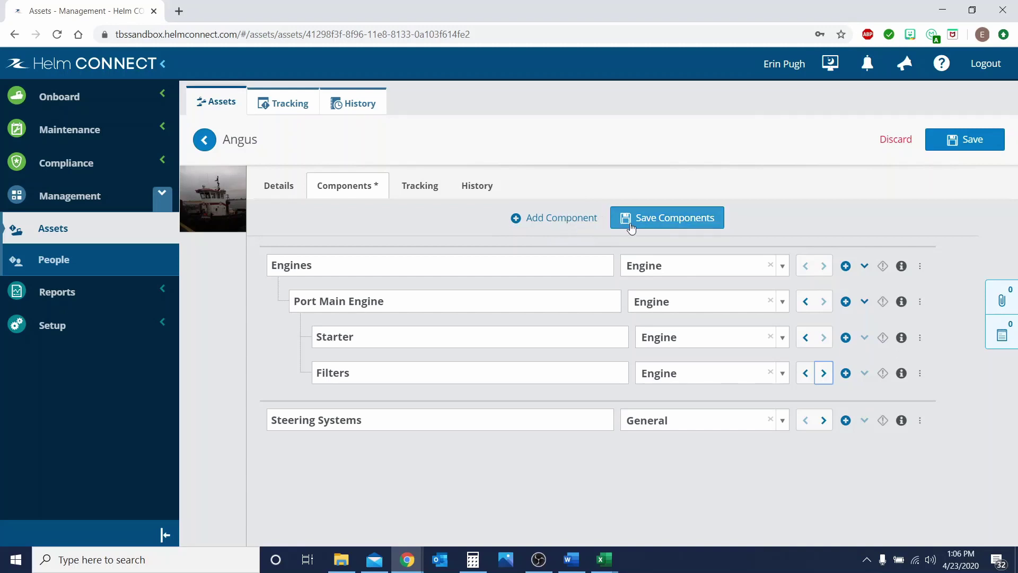
# Save the component structure and flag Port Main Engine as a critical system.
pyautogui.click(658, 221)
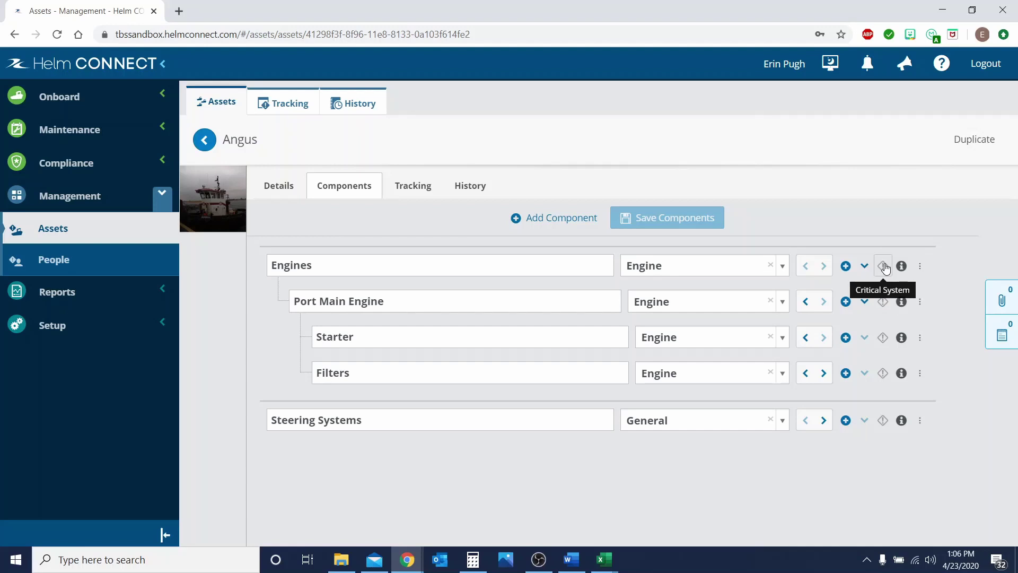
pyautogui.click(888, 304)
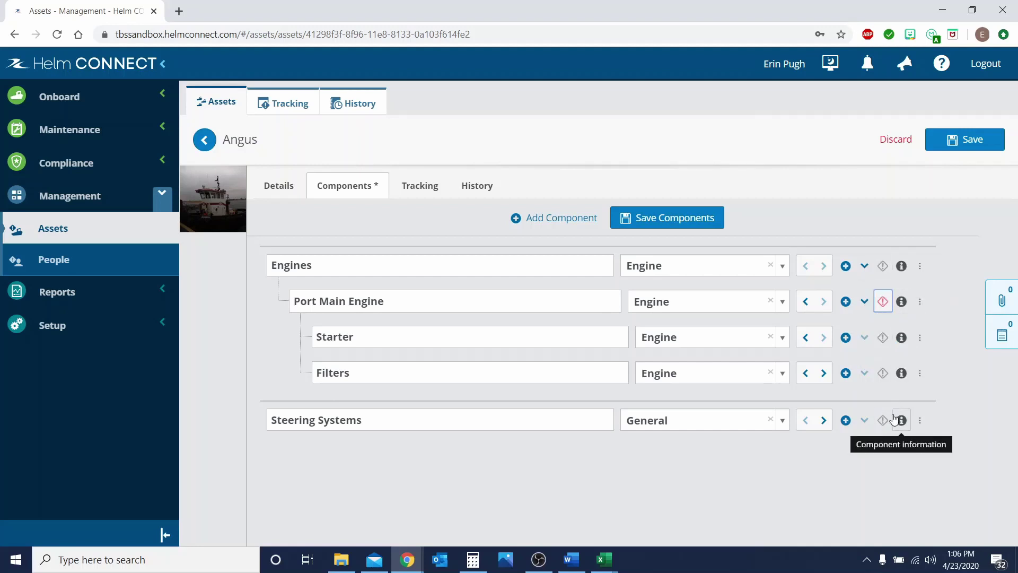
# Replace the make in Port Main Engine's component information with a new make, John Deer.
pyautogui.click(902, 303)
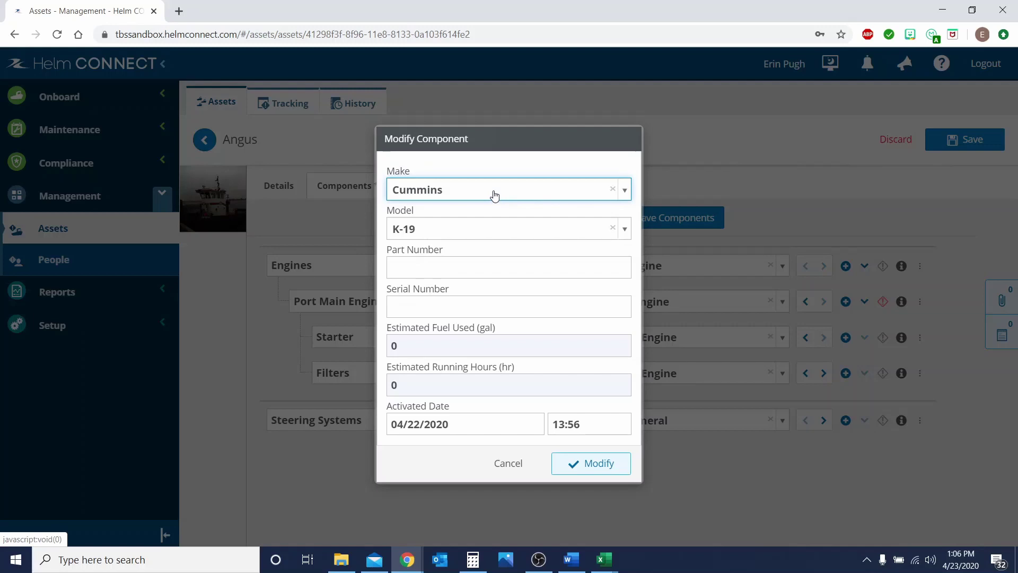
pyautogui.click(614, 190)
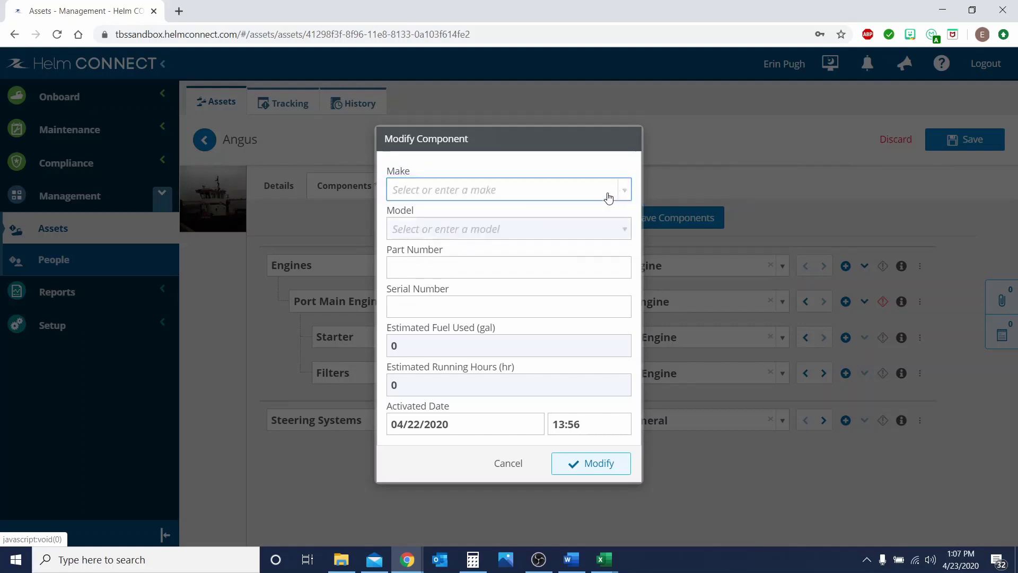
pyautogui.click(513, 189)
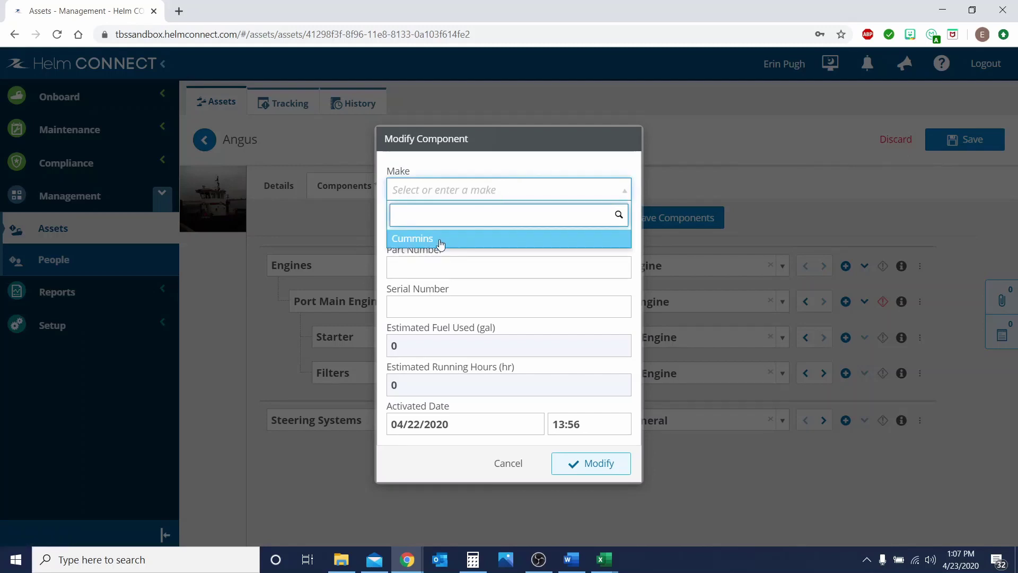
pyautogui.write('John Deer')
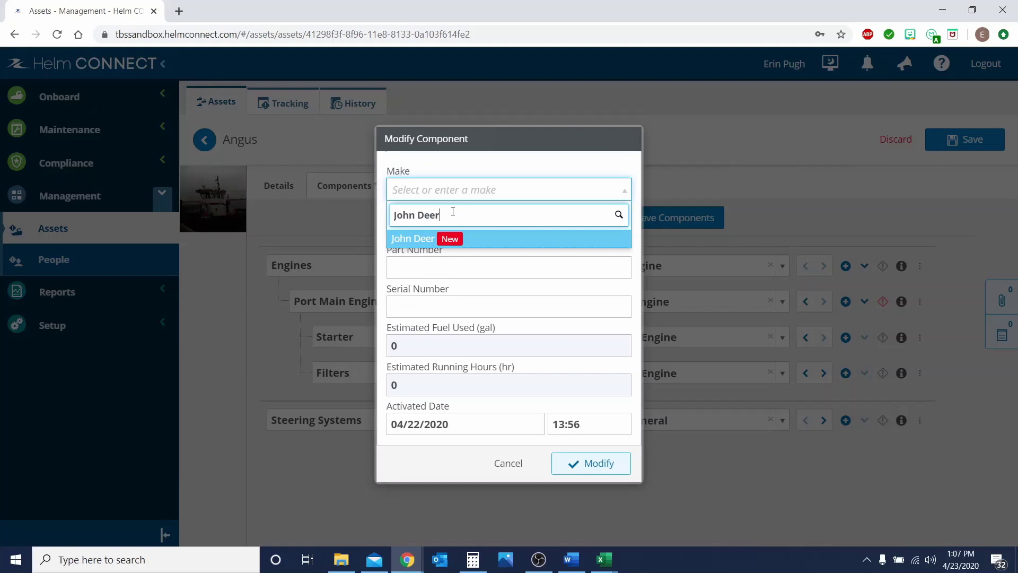
pyautogui.press('Return')
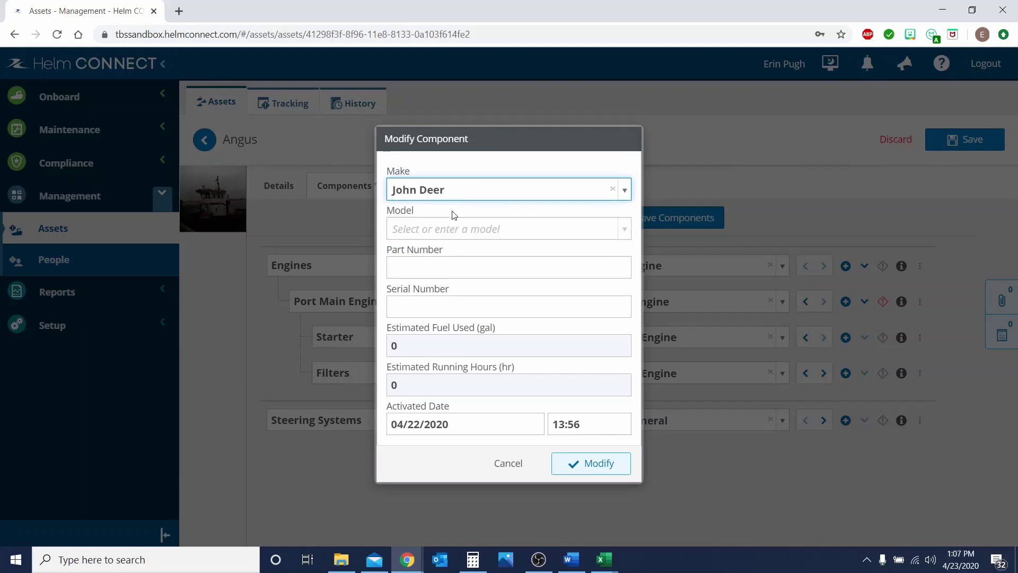
pyautogui.click(457, 197)
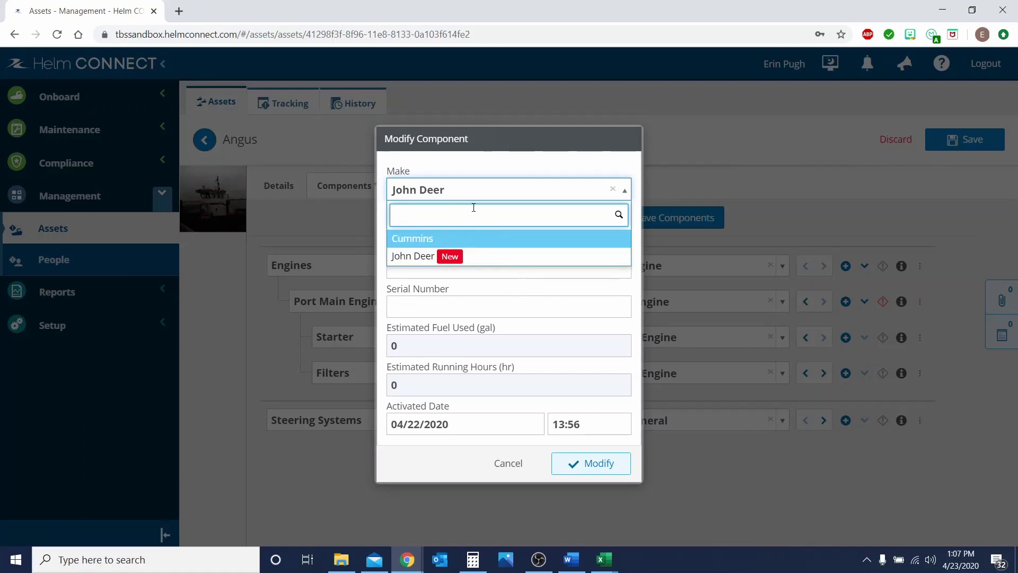
pyautogui.click(573, 161)
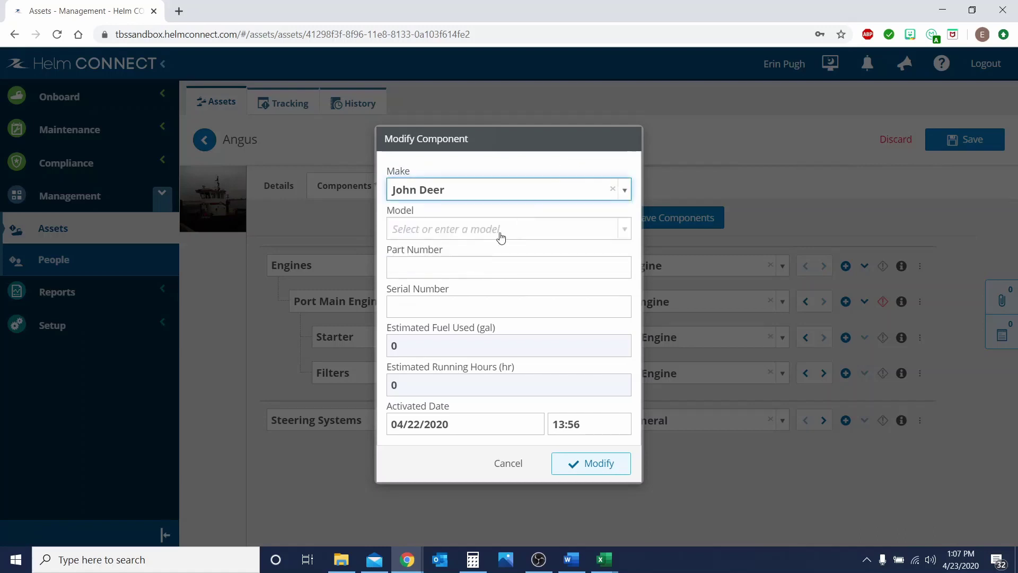
# Create Q-19 as a new model for Port Main Engine's make.
pyautogui.click(439, 234)
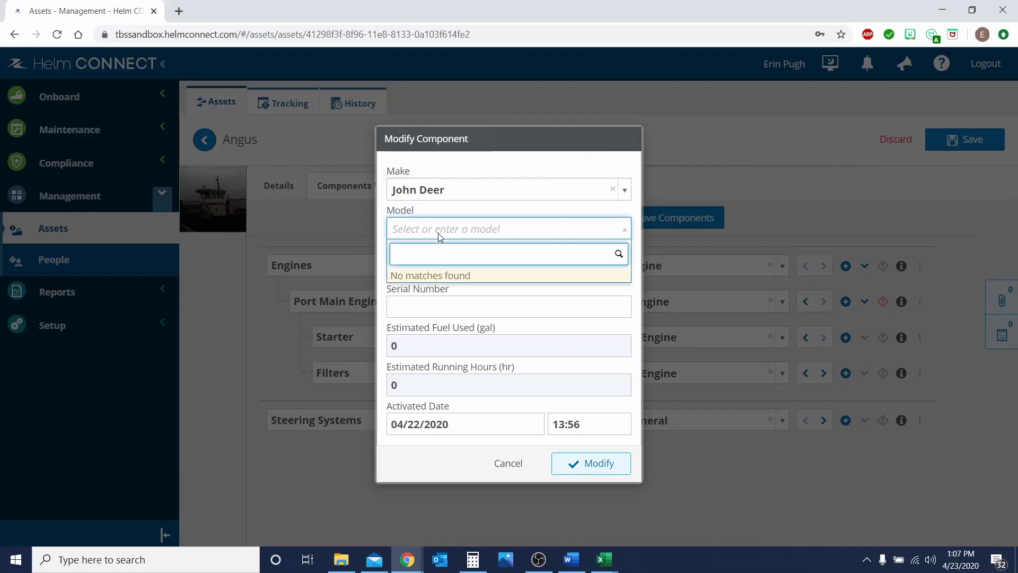
pyautogui.write('Q-19')
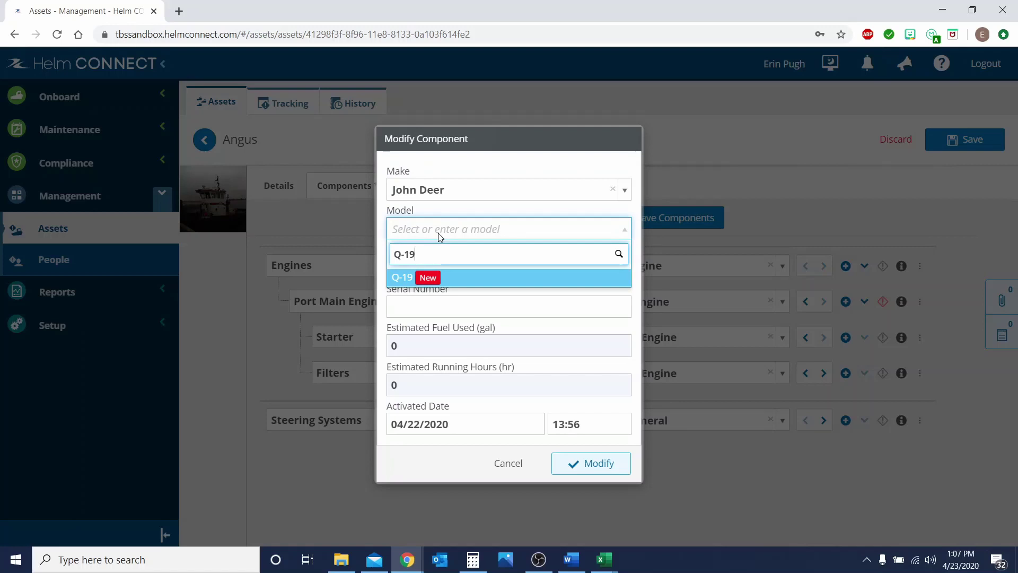
pyautogui.press('Return')
pyautogui.click(438, 233)
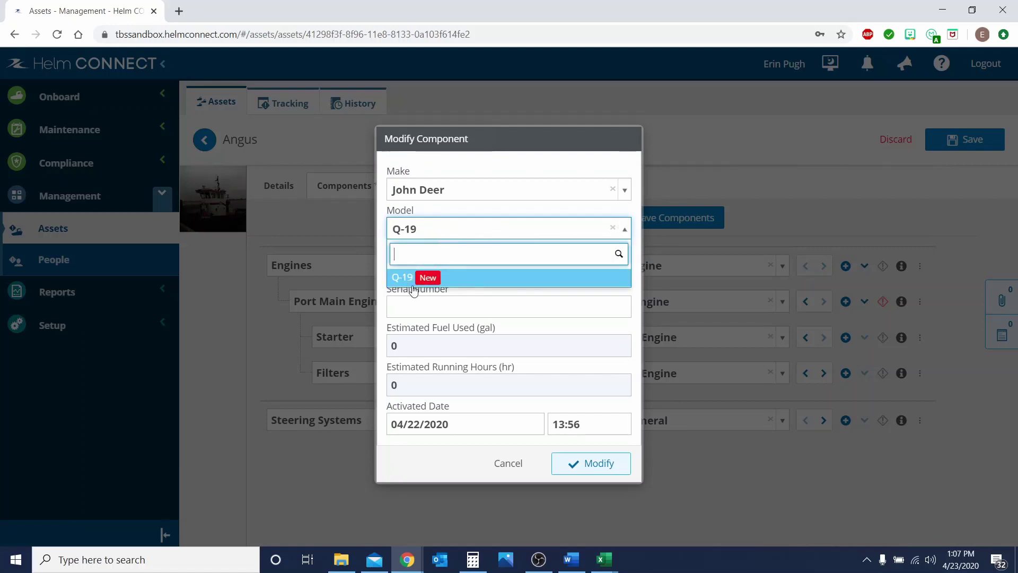
pyautogui.click(440, 212)
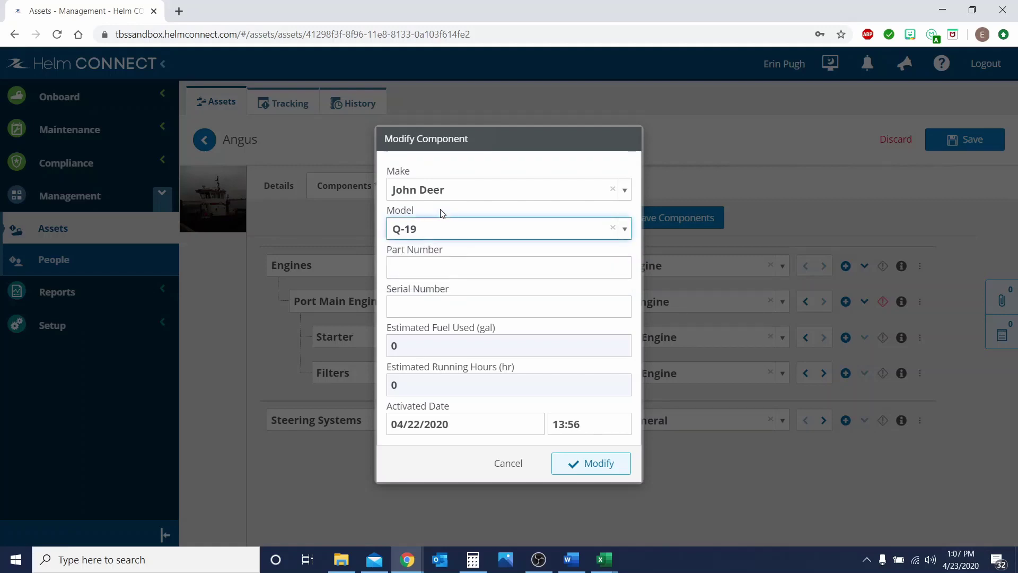
# Enter part number WDF 1234 and serial number 12345 for Port Main Engine.
pyautogui.click(459, 267)
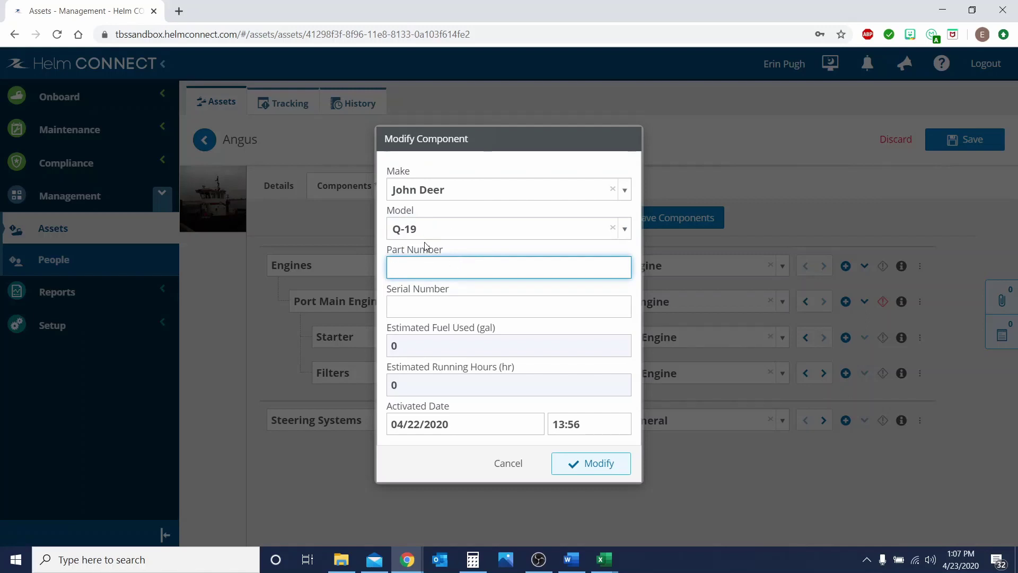
pyautogui.write('WDf 1234')
pyautogui.click(413, 265)
pyautogui.press('BackSpace')
pyautogui.write('F')
pyautogui.click(412, 310)
pyautogui.write('12345')
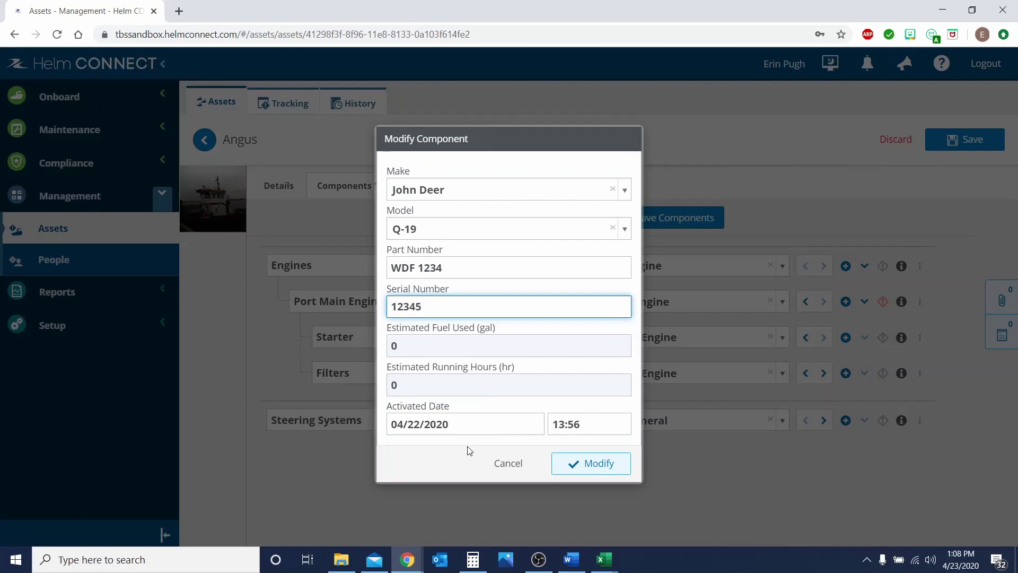
# Apply the entered component information to Port Main Engine, and reopen its details for review without changing anything.
pyautogui.click(600, 464)
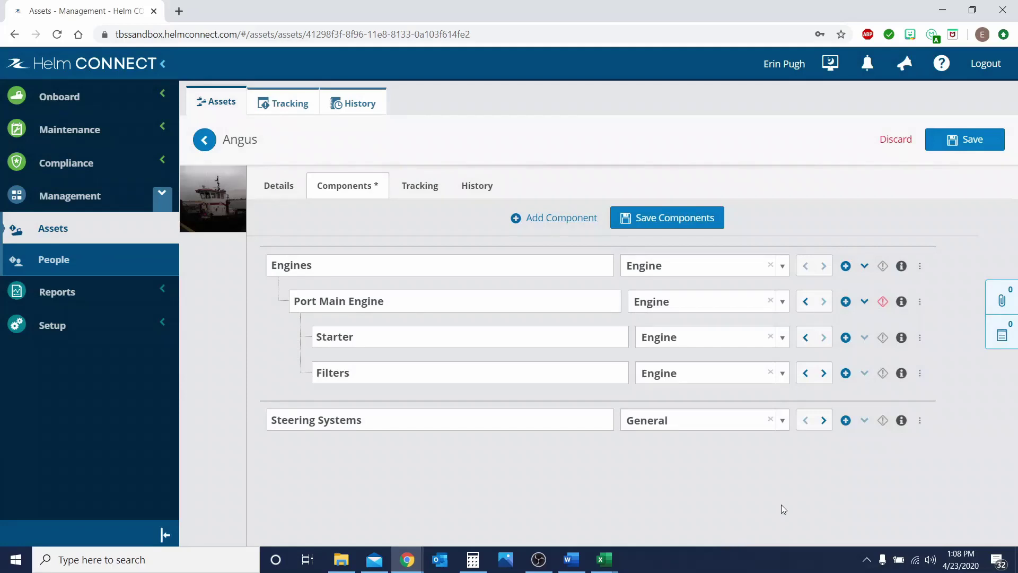
pyautogui.click(901, 301)
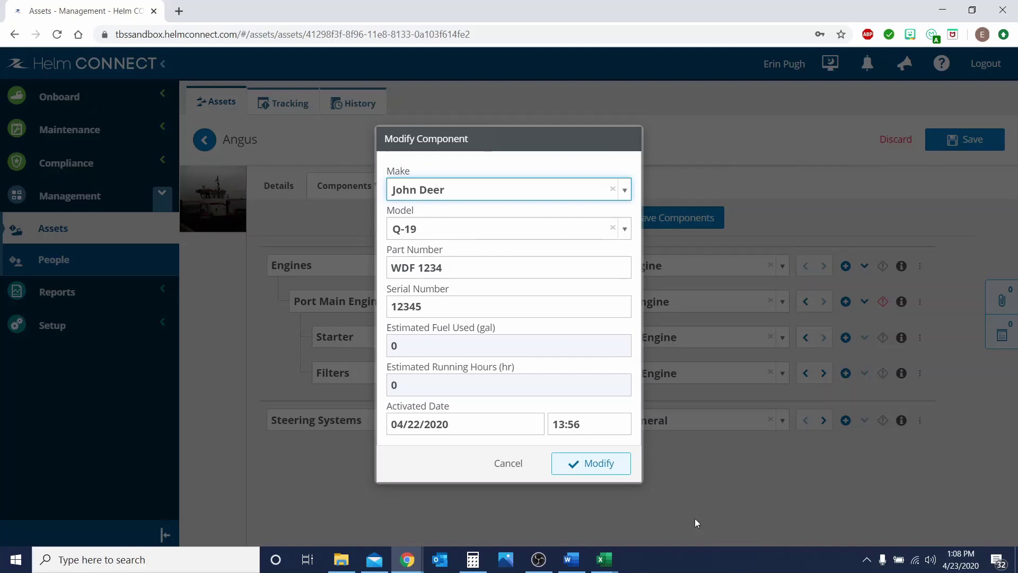
pyautogui.click(516, 472)
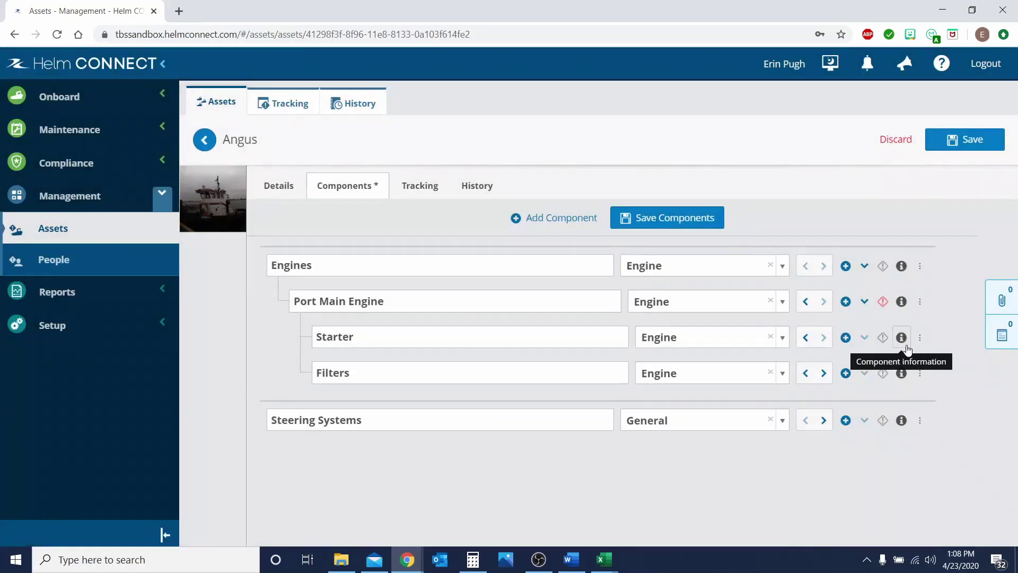
# Deactivate the Port Main Engine component together with its subcomponents.
pyautogui.click(922, 303)
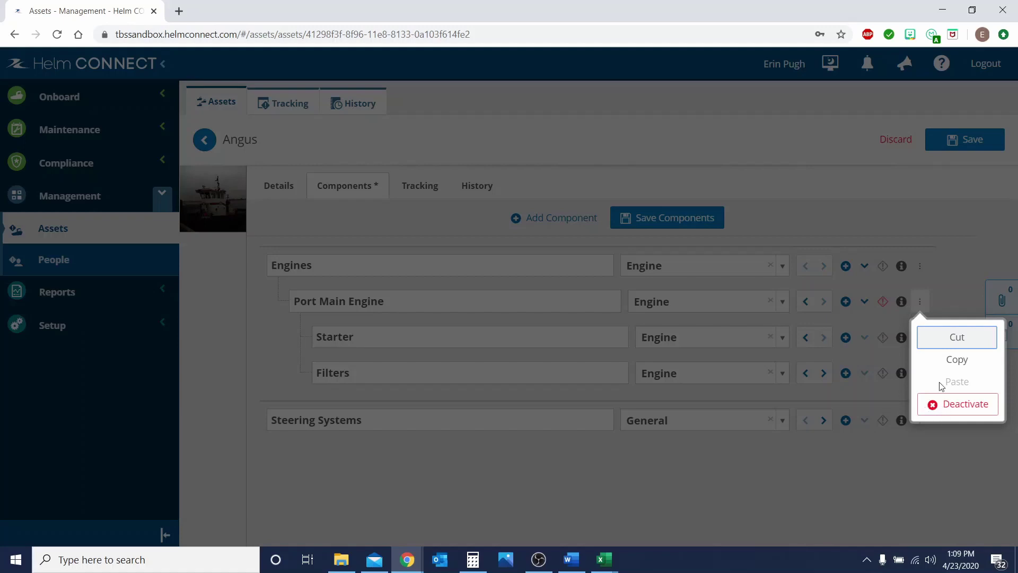
pyautogui.click(972, 405)
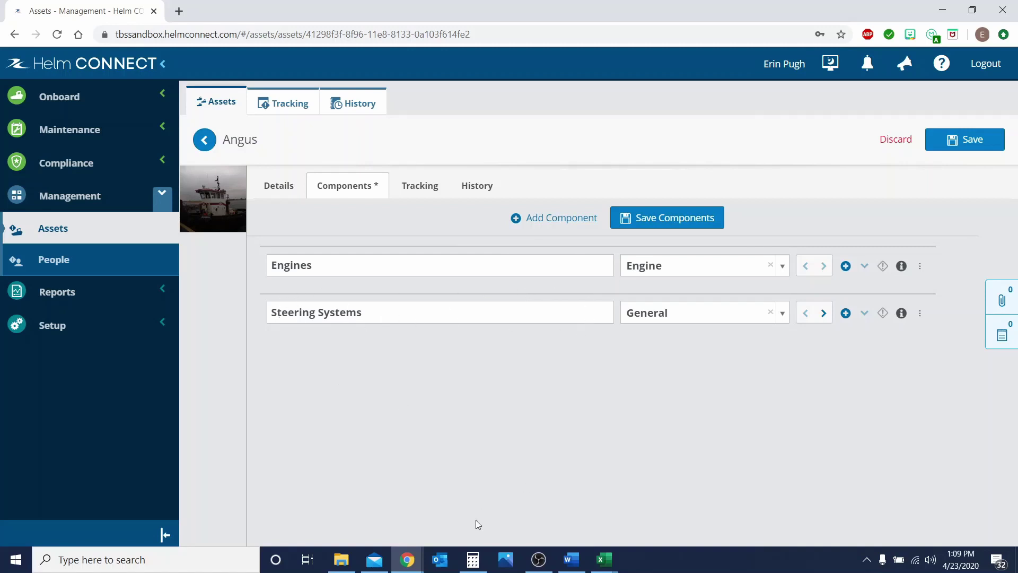
# Copy the Steering Systems component and paste the copy into Angus's component list.
pyautogui.click(921, 313)
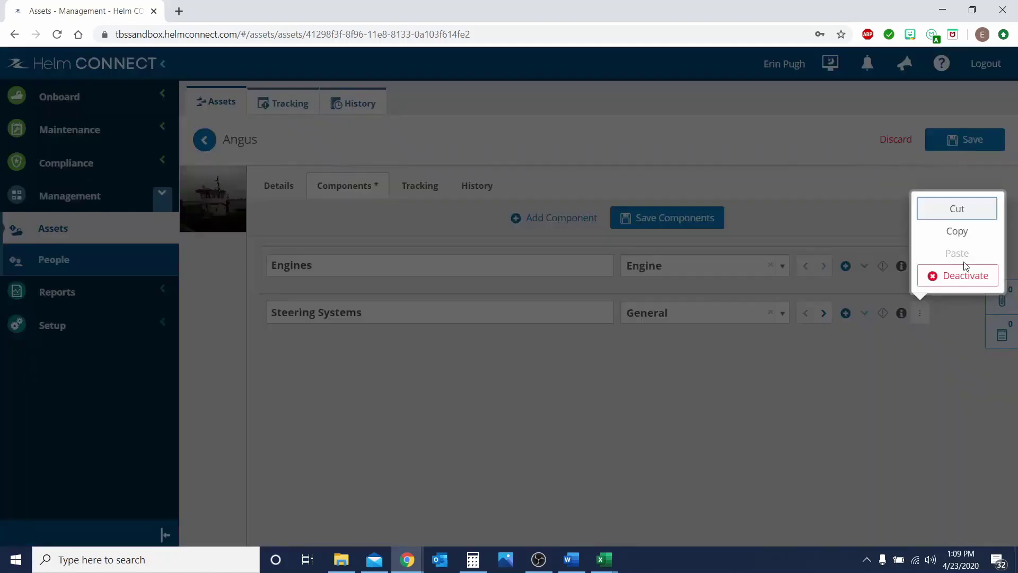
pyautogui.click(958, 233)
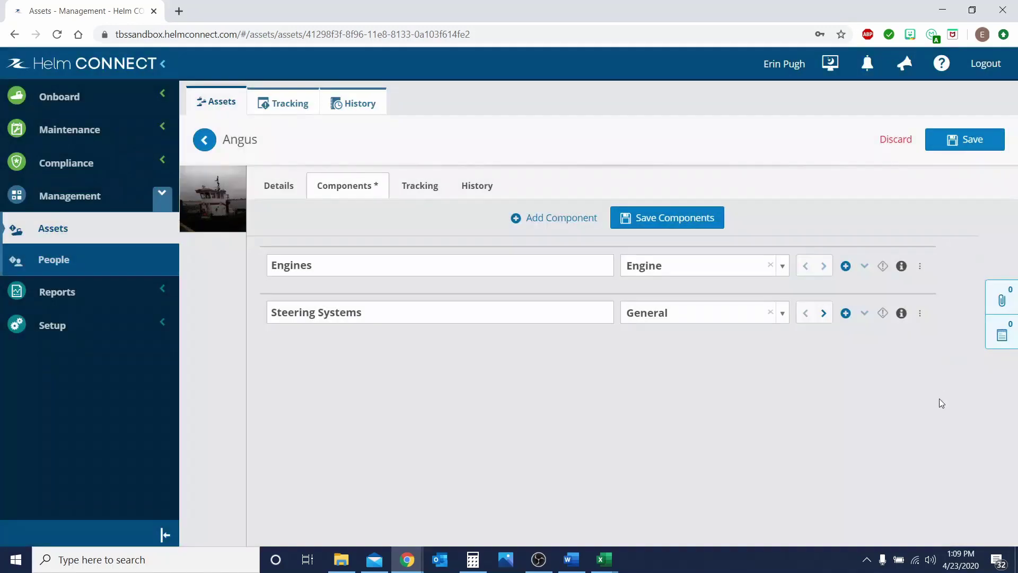
pyautogui.click(920, 314)
pyautogui.click(956, 254)
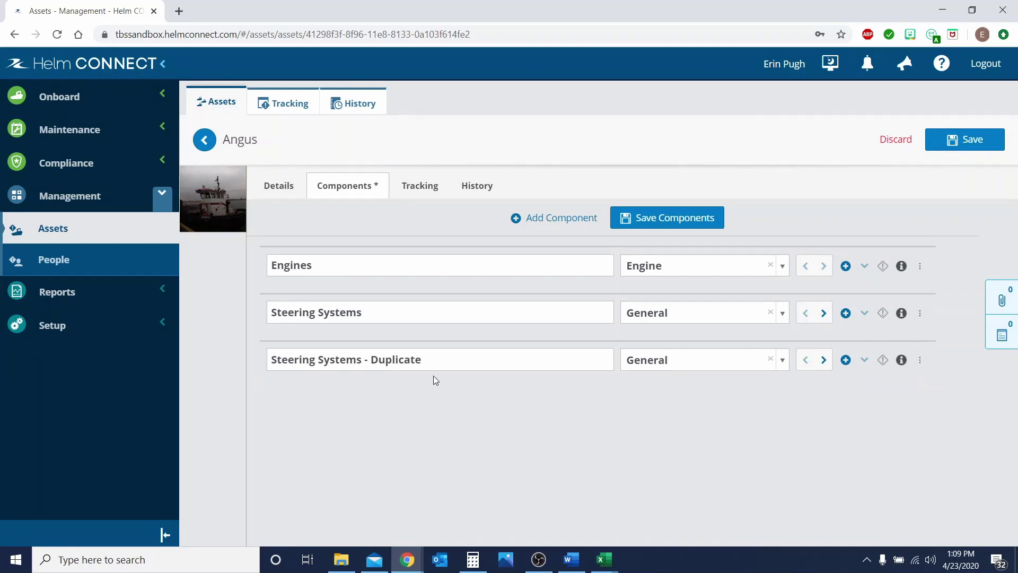
# Rename the duplicated Steering Systems component as Generators.
pyautogui.moveTo(430, 361); pyautogui.dragTo(214, 371)
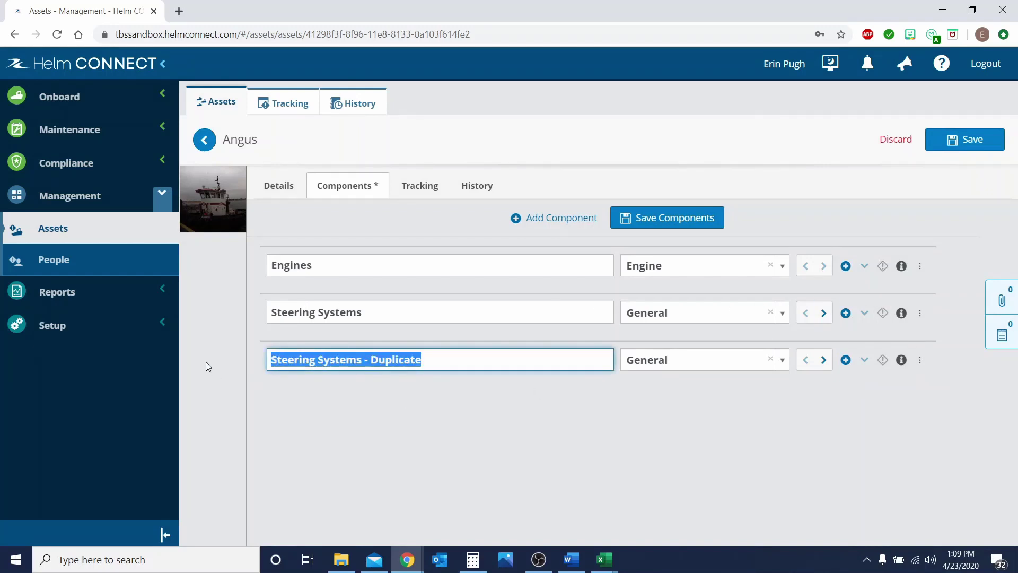
pyautogui.write('Engines')
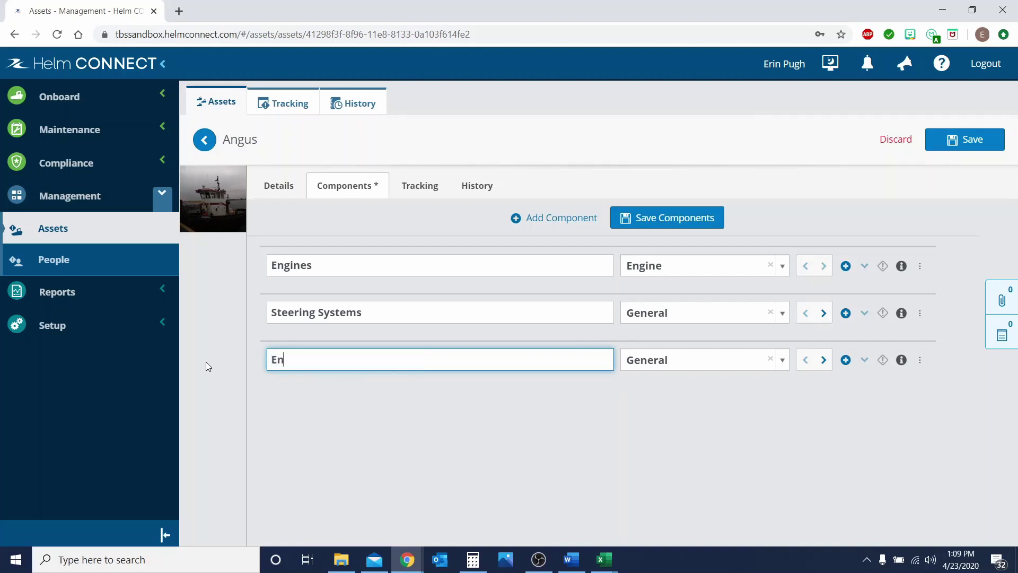
pyautogui.press('BackSpace')
pyautogui.press('BackSpace')
pyautogui.press('BackSpace')
pyautogui.press('BackSpace')
pyautogui.press('BackSpace')
pyautogui.press('BackSpace')
pyautogui.press('BackSpace')
pyautogui.write('G')
pyautogui.write('ors')
# Set the Generators component's type to Generator and save the components.
pyautogui.click(701, 361)
pyautogui.scroll(-3, 703, 440)
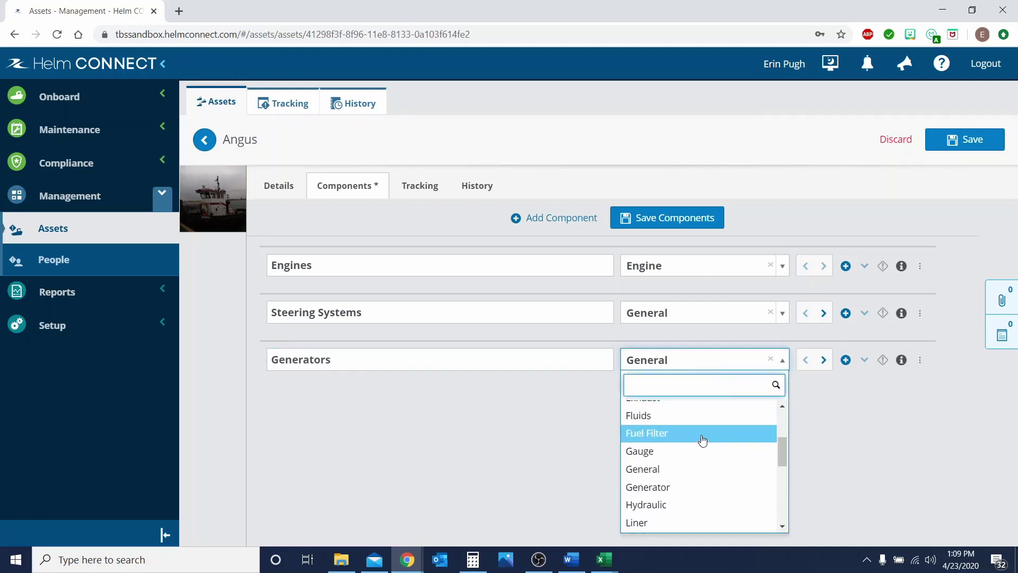
pyautogui.click(696, 421)
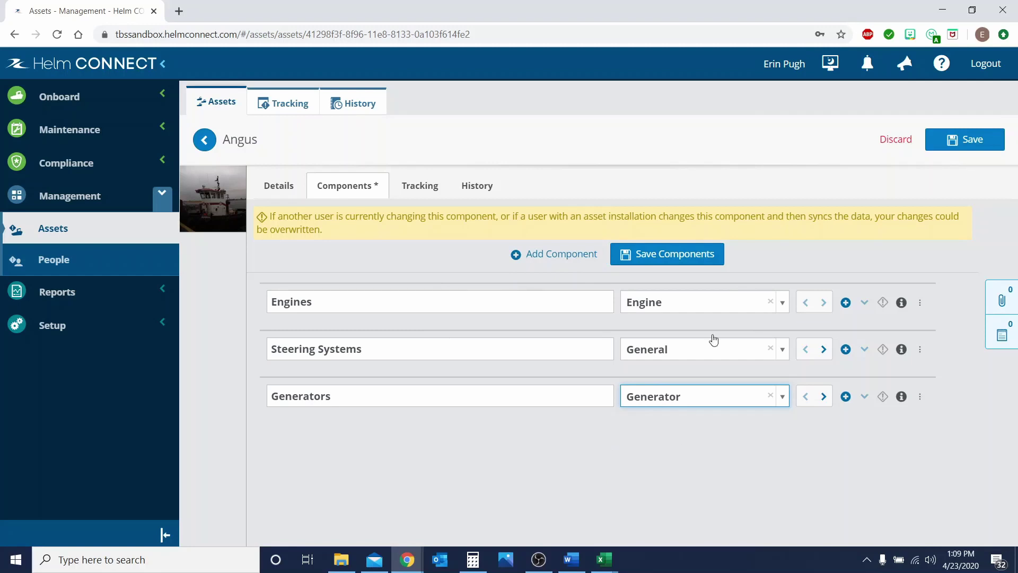
pyautogui.click(689, 256)
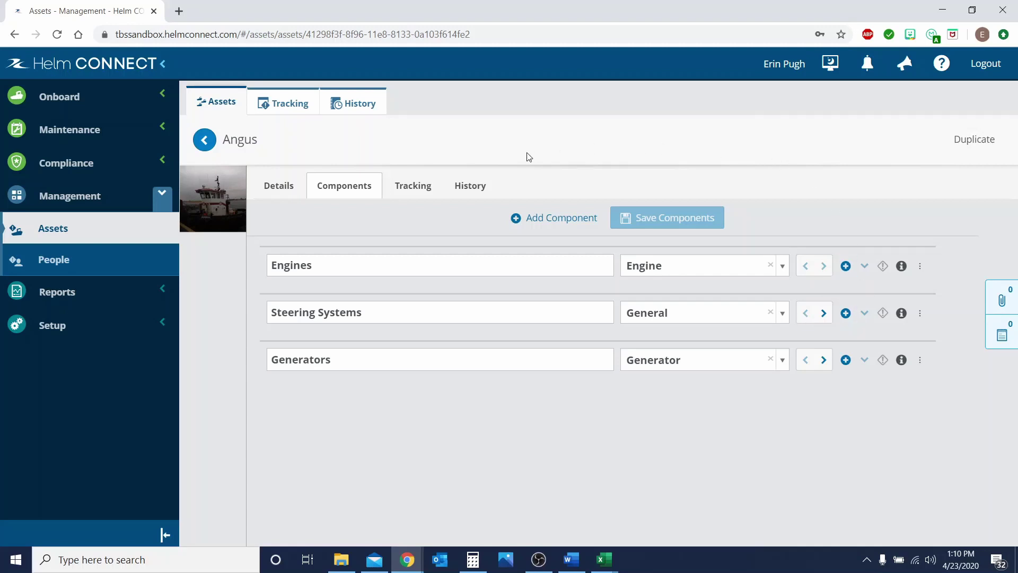
# Examine which component information fields are available for Steering Systems, without modifying them.
pyautogui.click(902, 313)
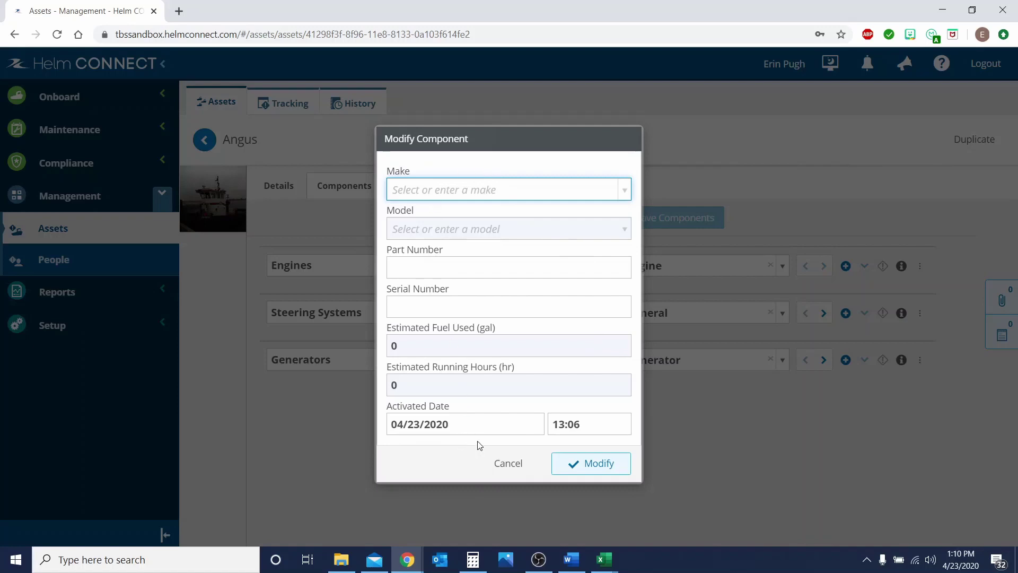
pyautogui.click(507, 463)
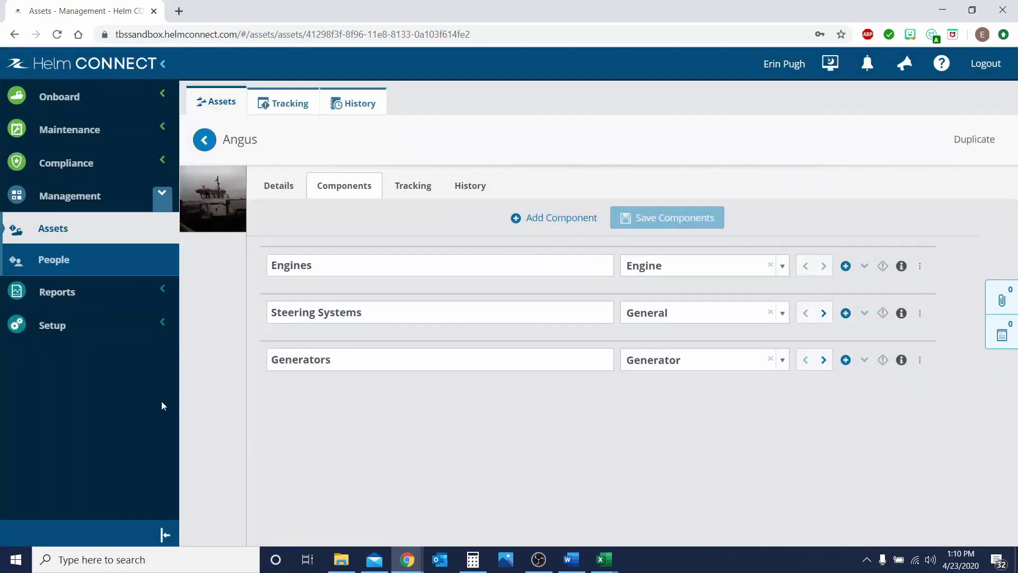
# Go to the Parts setup and open the custom fields for components.
pyautogui.click(68, 325)
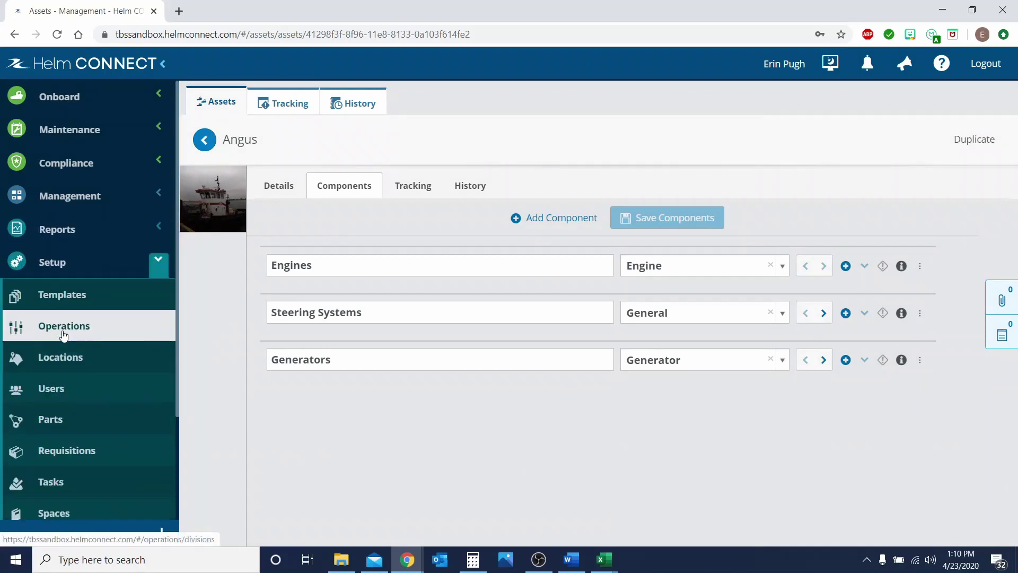
pyautogui.scroll(-3, 101, 332)
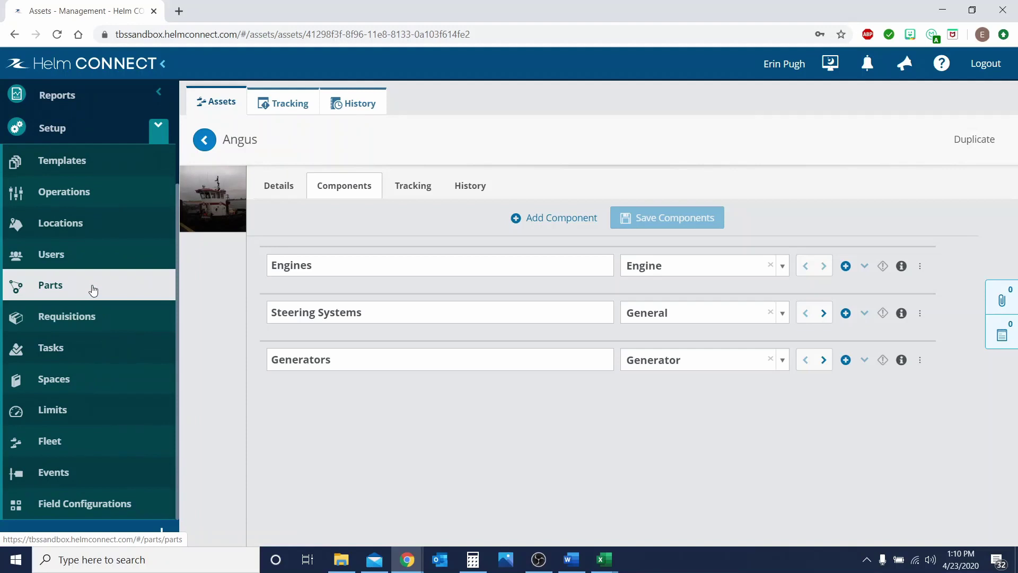
pyautogui.click(93, 291)
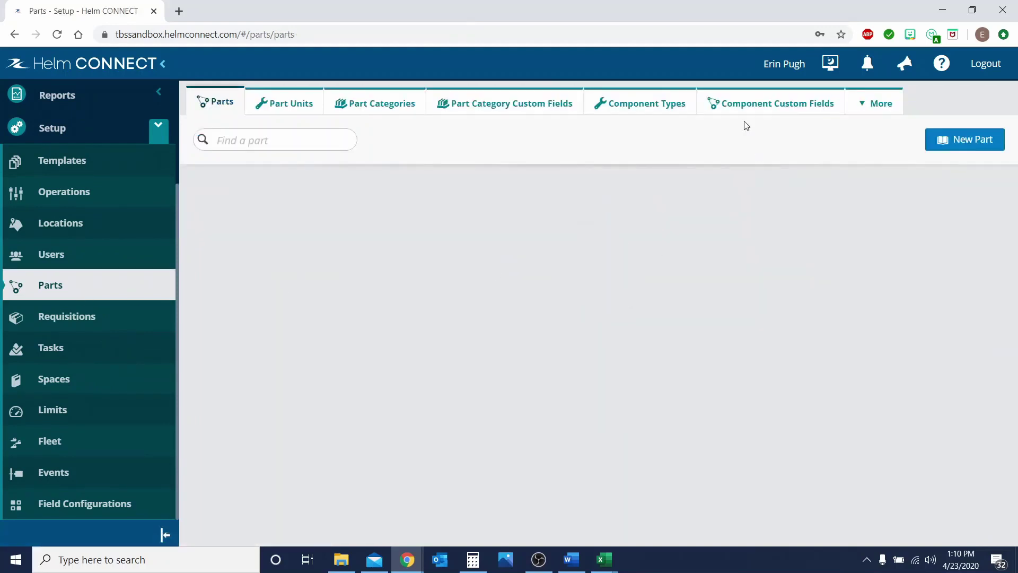
pyautogui.click(874, 113)
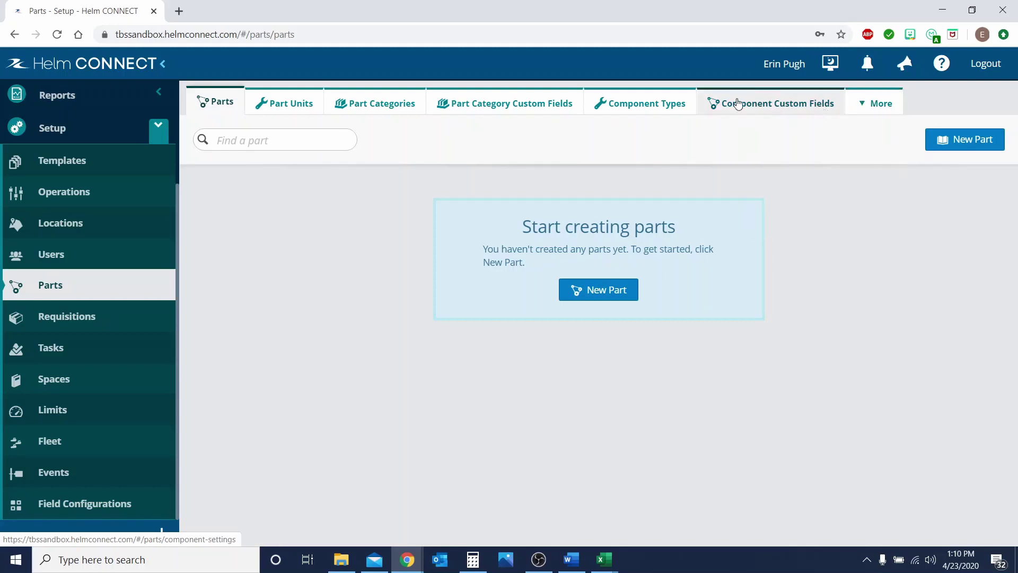
pyautogui.click(787, 112)
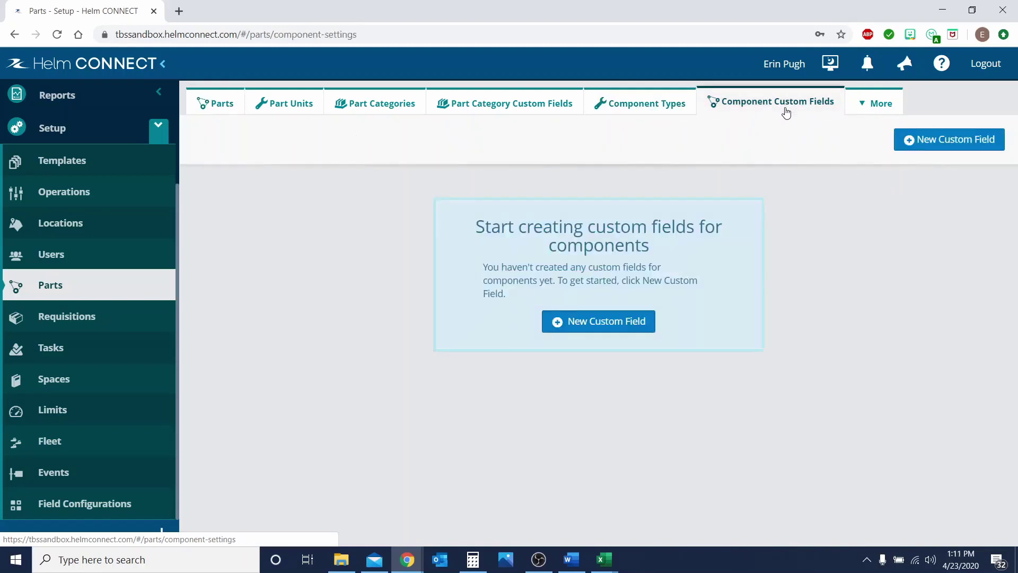
# Start a new component custom field named HP with the control type Text.
pyautogui.click(616, 333)
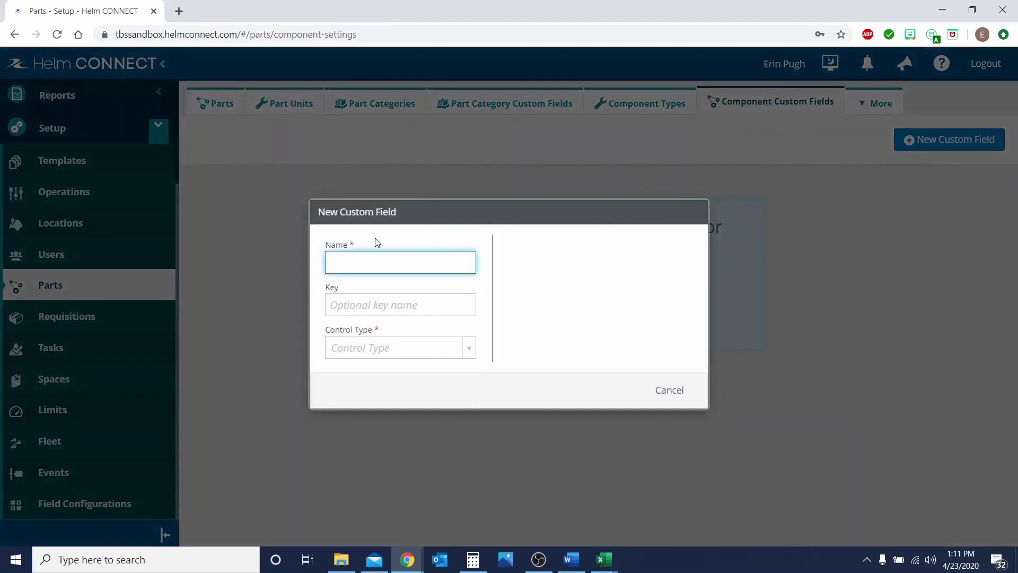
pyautogui.write('HP')
pyautogui.click(408, 348)
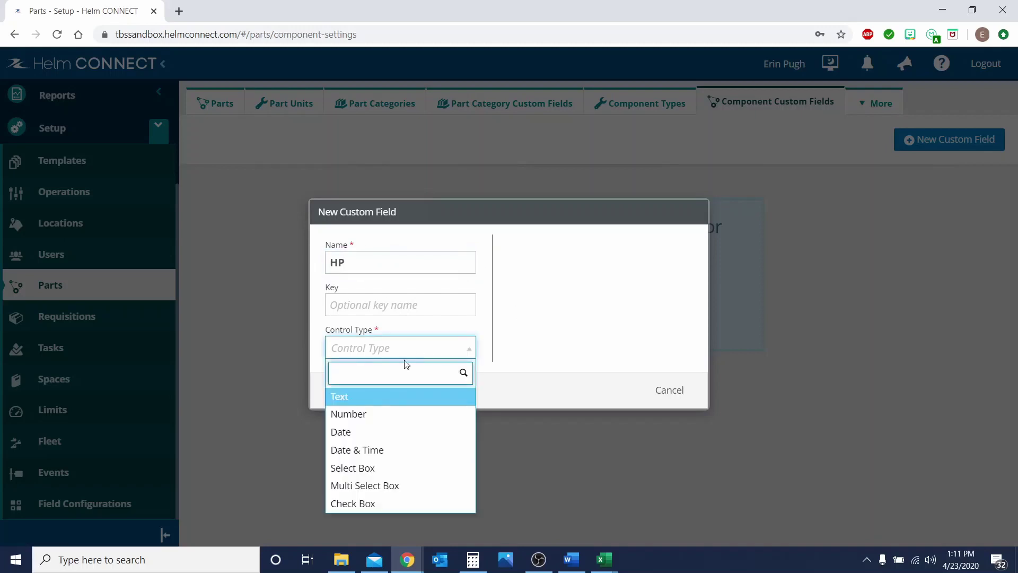
pyautogui.click(368, 404)
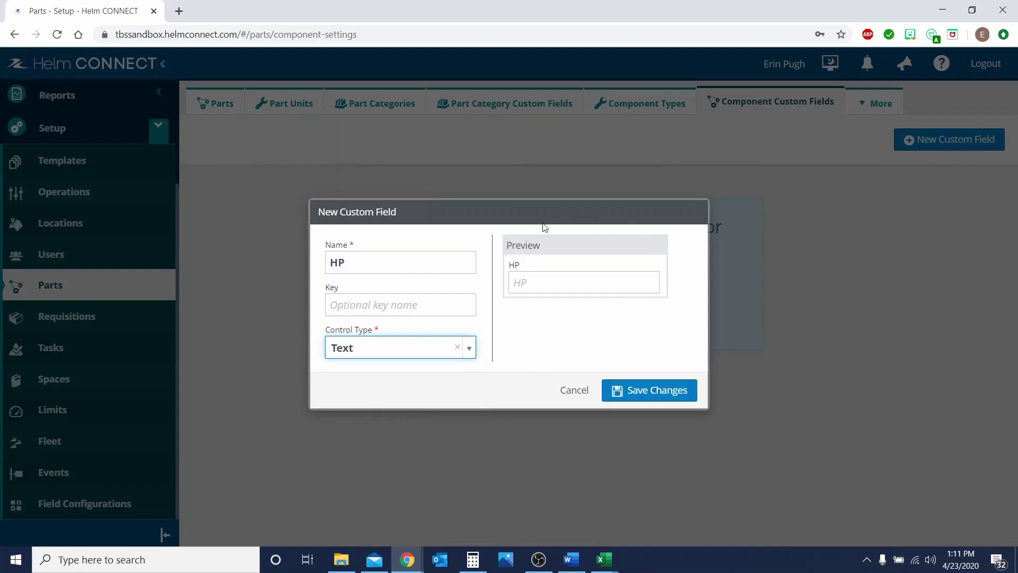
# Try the sample value 3000 in the HP field's preview, clear it, and save the new custom field.
pyautogui.click(542, 290)
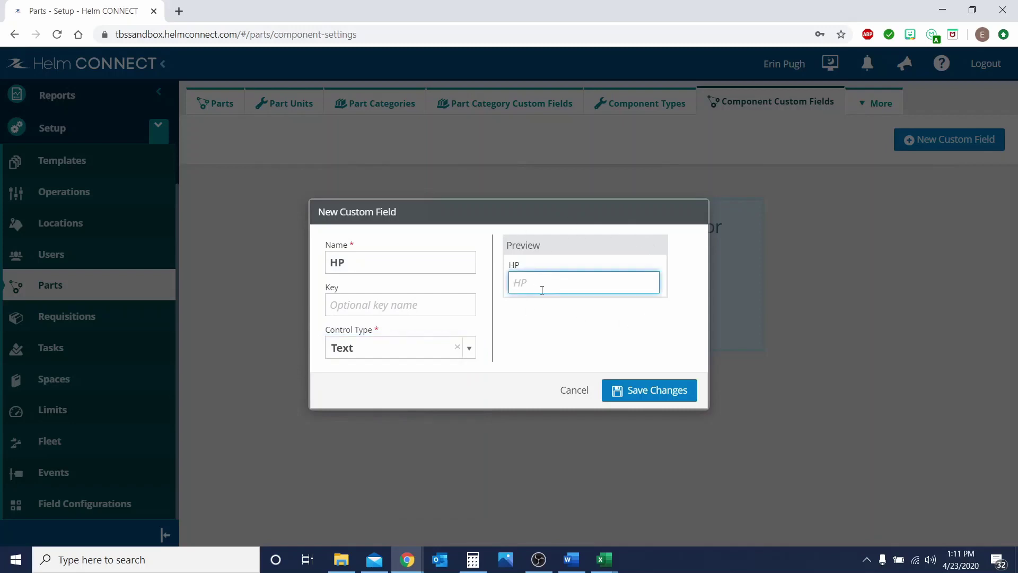
pyautogui.write('3000')
pyautogui.press('BackSpace')
pyautogui.press('BackSpace')
pyautogui.press('BackSpace')
pyautogui.press('BackSpace')
pyautogui.click(667, 392)
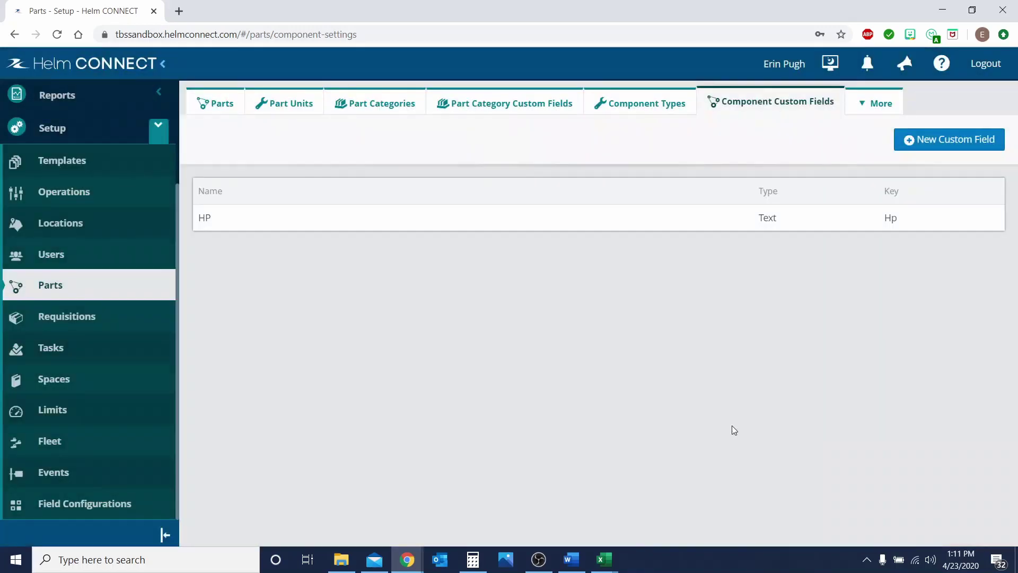
# In the component fields configurations, assign the HP field to the Engine and Generator component types.
pyautogui.click(604, 225)
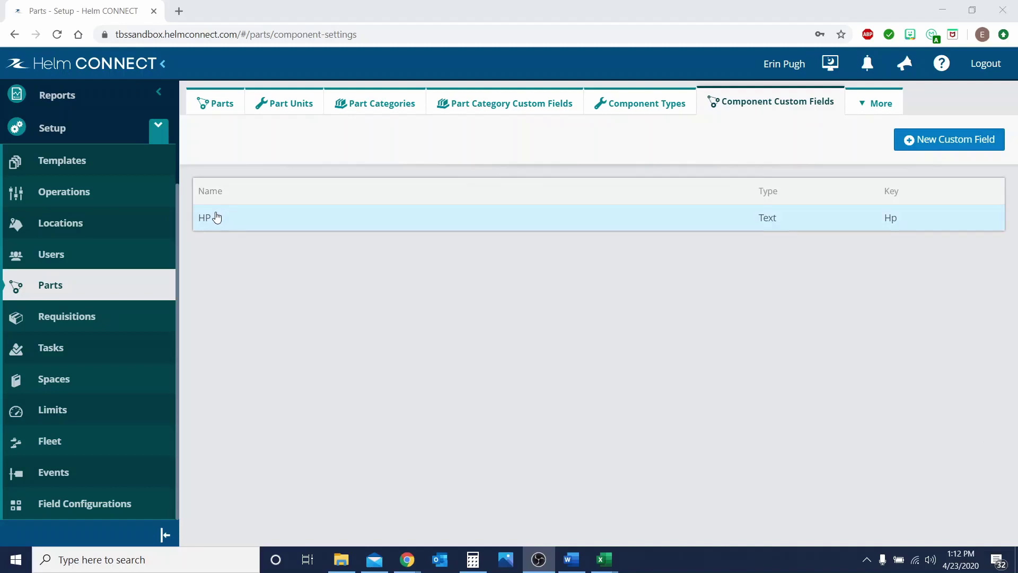
pyautogui.click(866, 104)
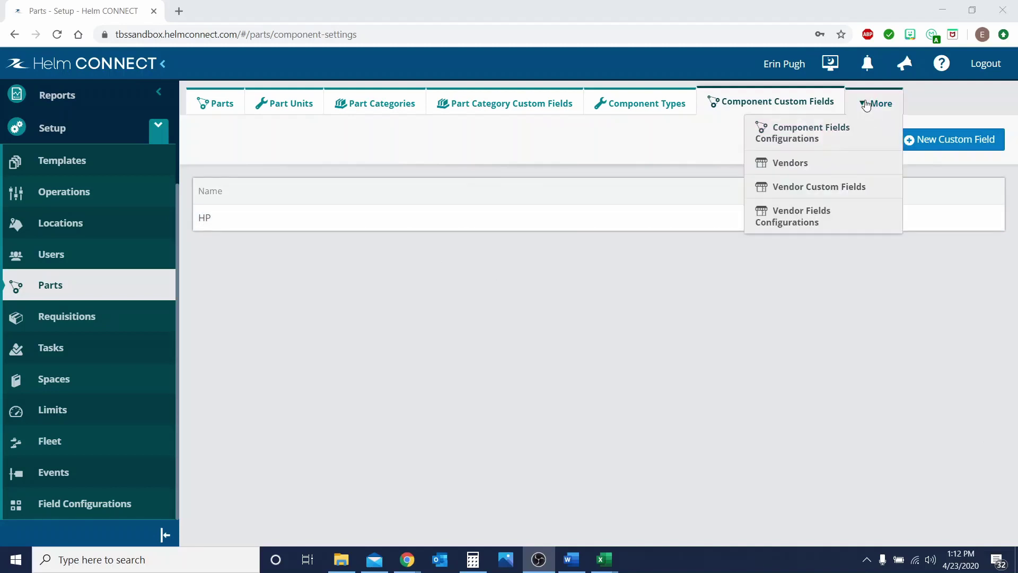
pyautogui.click(825, 138)
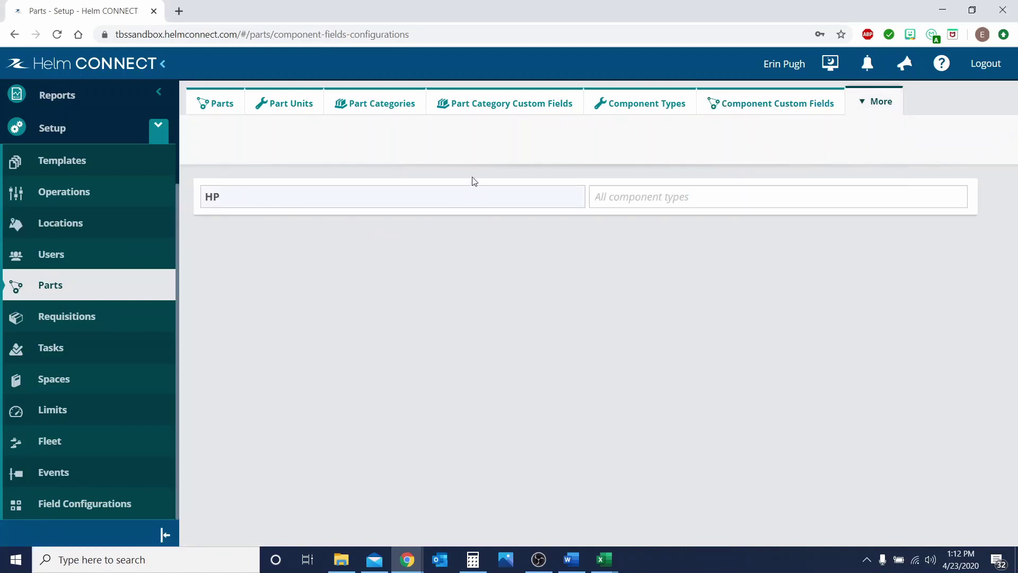
pyautogui.click(680, 199)
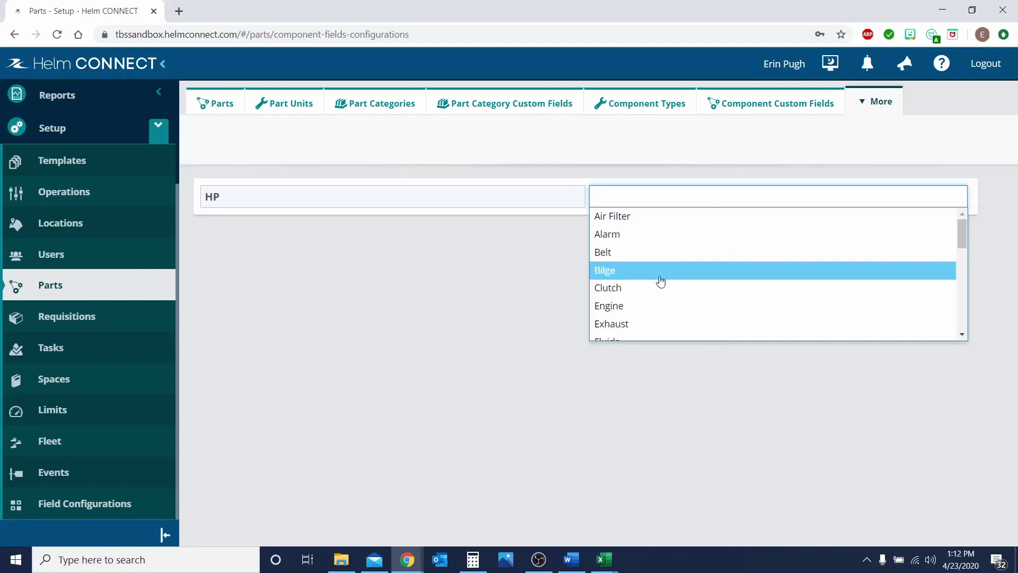
pyautogui.click(631, 307)
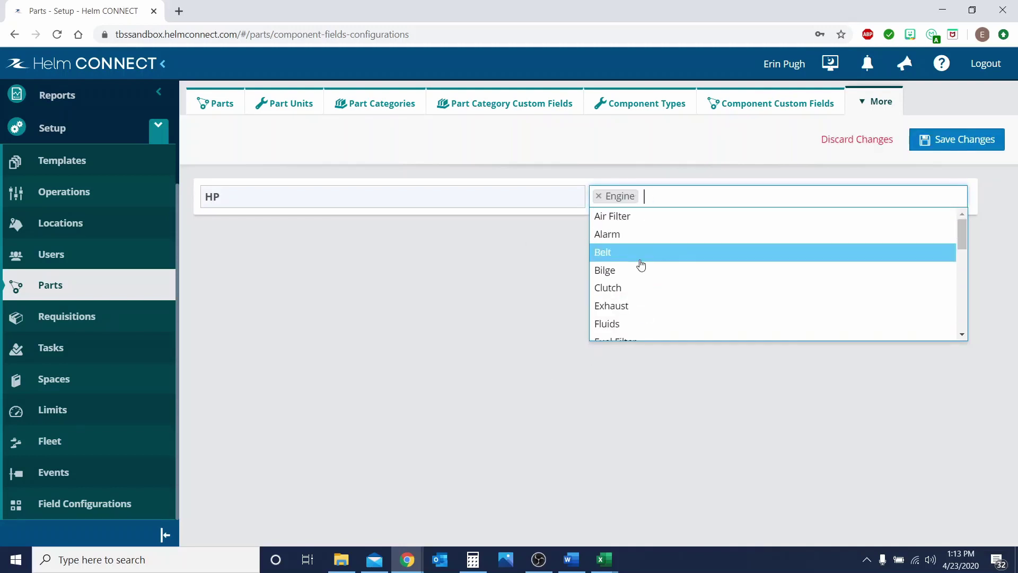
pyautogui.scroll(-2, 642, 323)
pyautogui.click(616, 329)
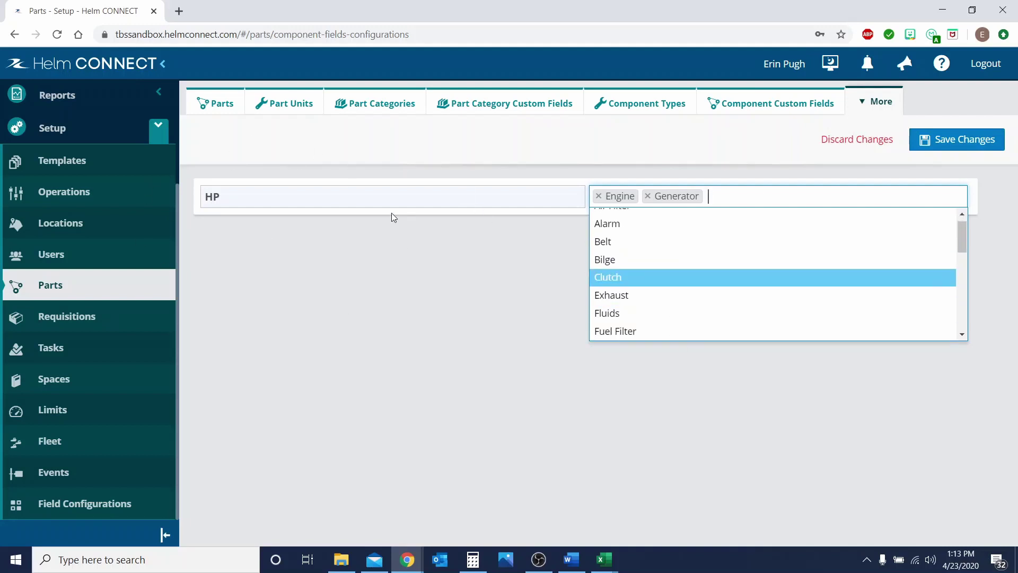
# Remove Generator from the HP field's component types and save the configuration.
pyautogui.click(650, 198)
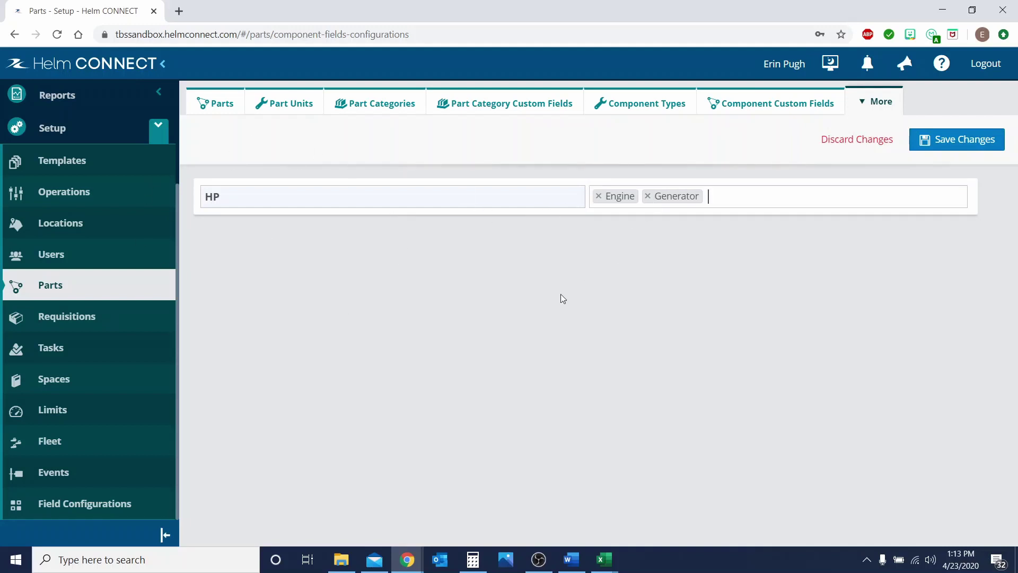
pyautogui.click(648, 197)
pyautogui.click(956, 151)
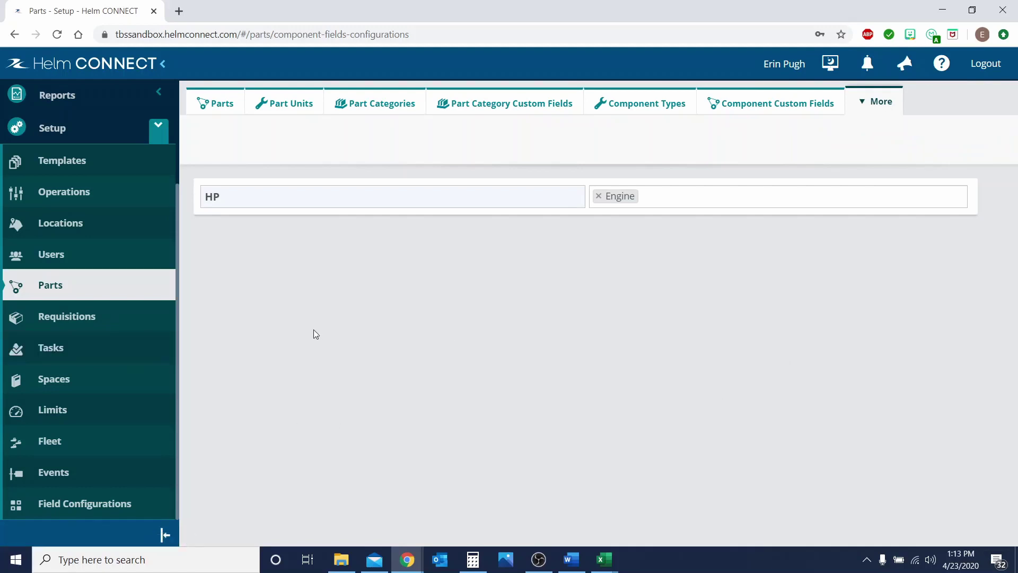
# Return to the list of managed assets.
pyautogui.scroll(3, 101, 340)
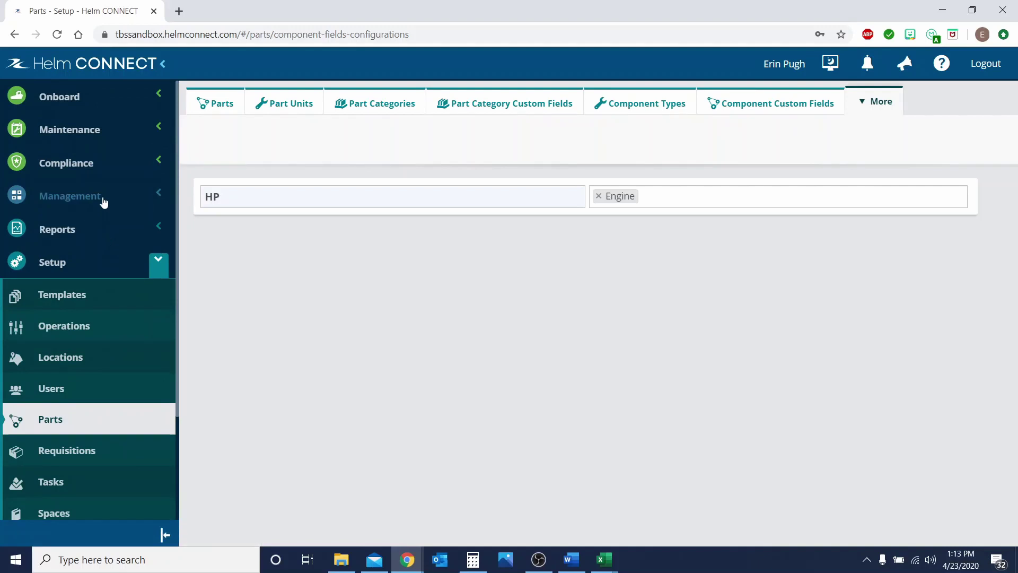
pyautogui.click(102, 199)
pyautogui.click(91, 237)
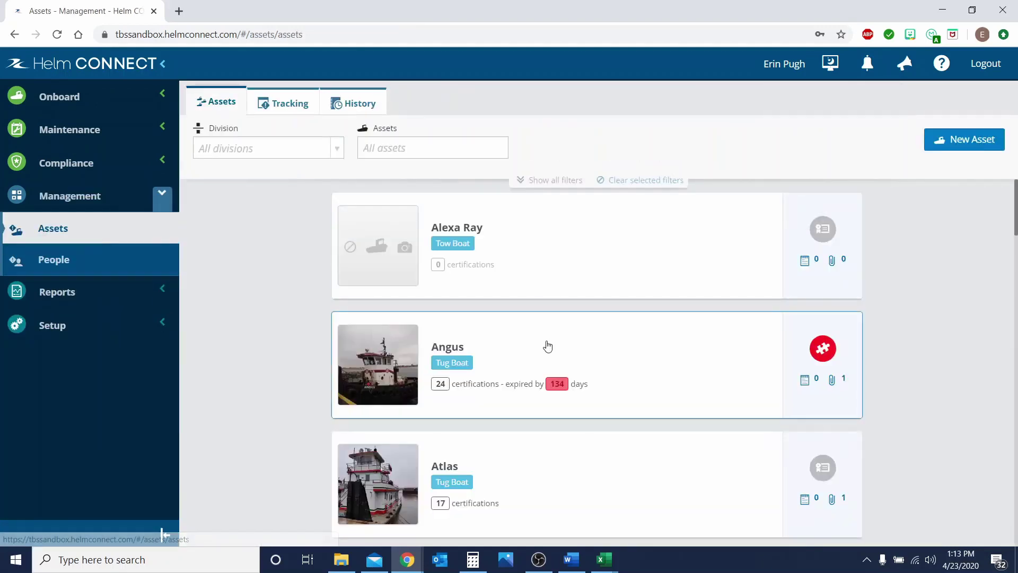
# Open the Angus asset and check the Engines and Steering Systems component information for the HP custom field, cancelling without modifications.
pyautogui.click(548, 350)
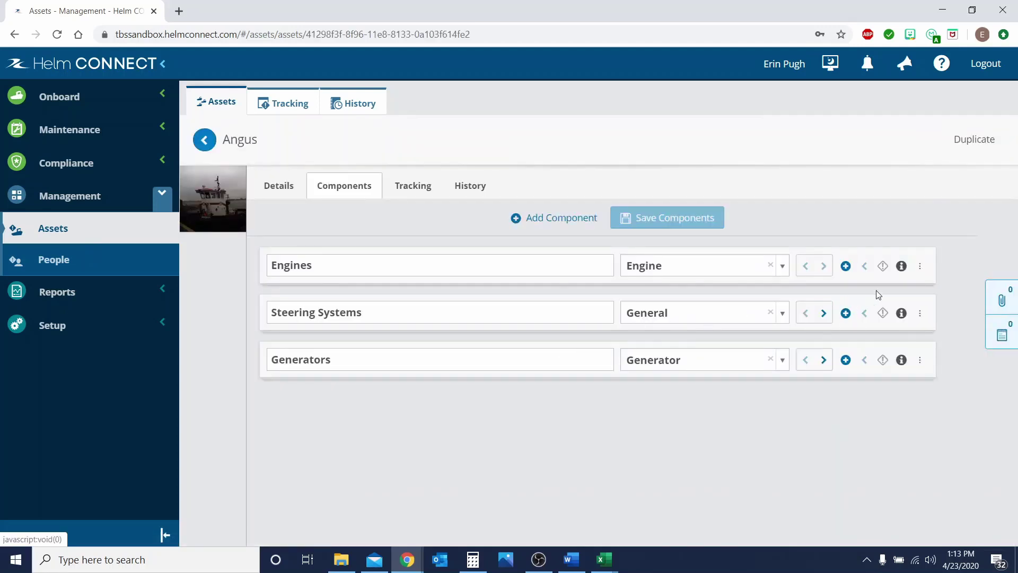
pyautogui.click(901, 266)
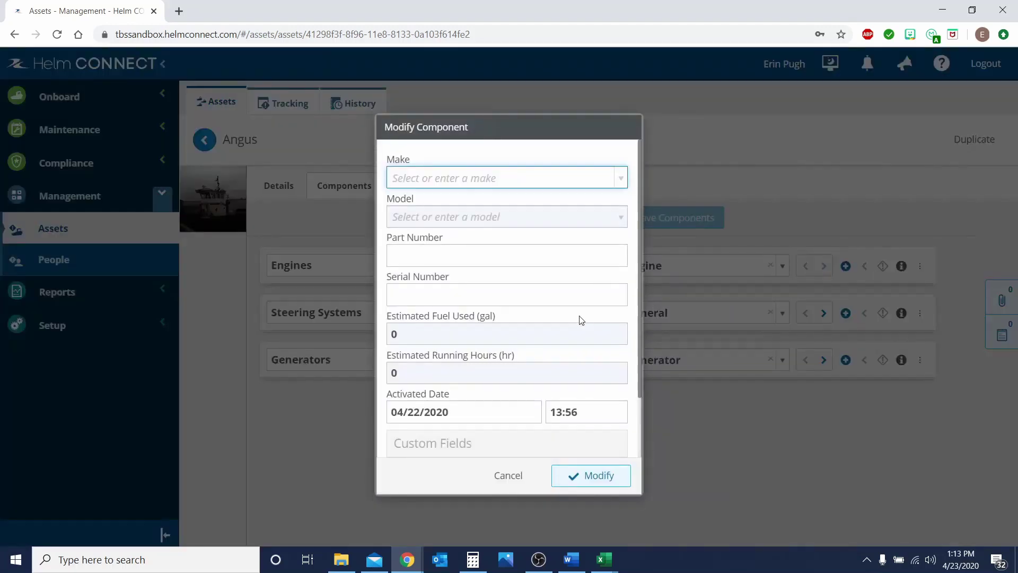
pyautogui.scroll(-2, 559, 324)
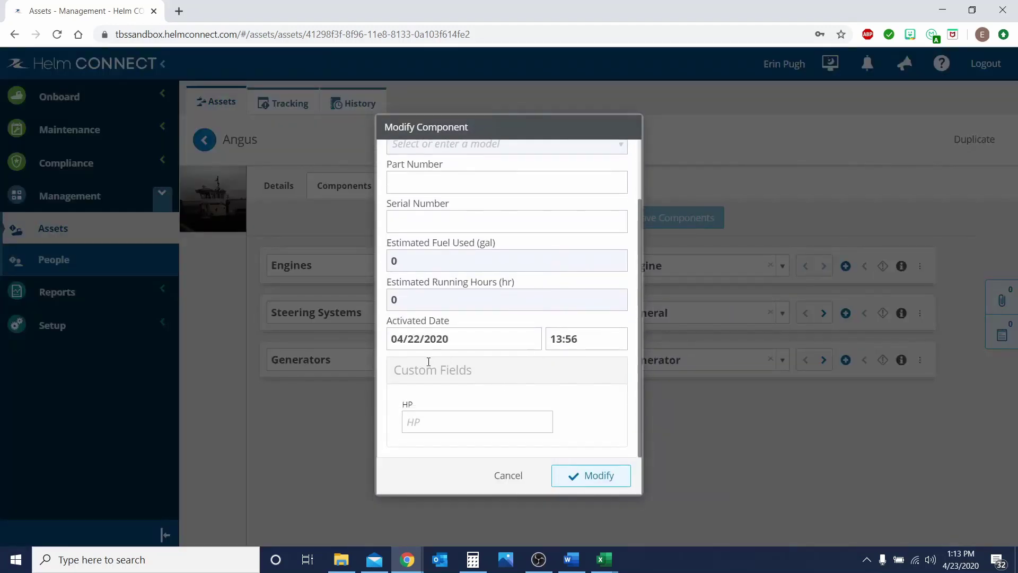
pyautogui.click(421, 424)
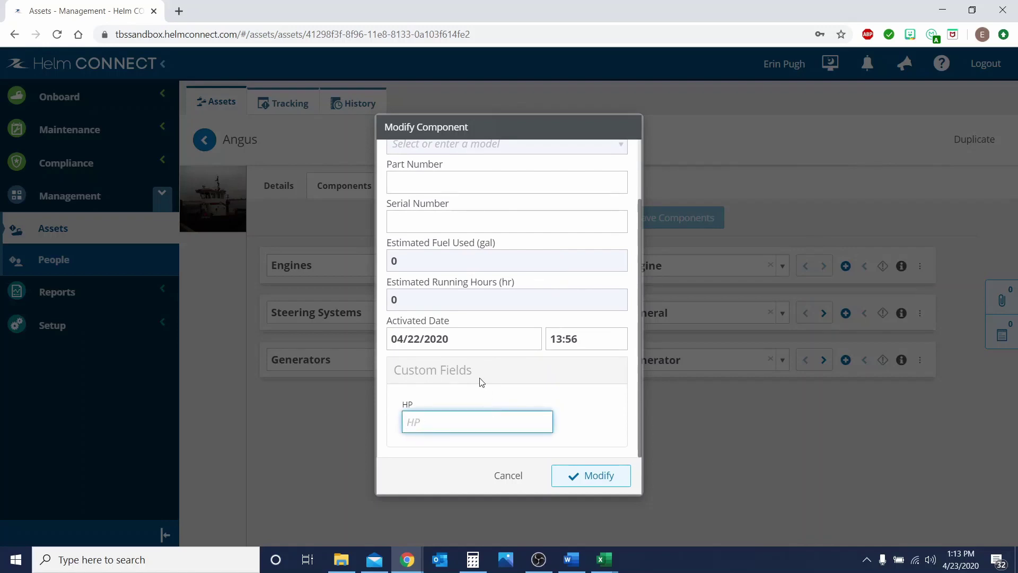
pyautogui.click(510, 477)
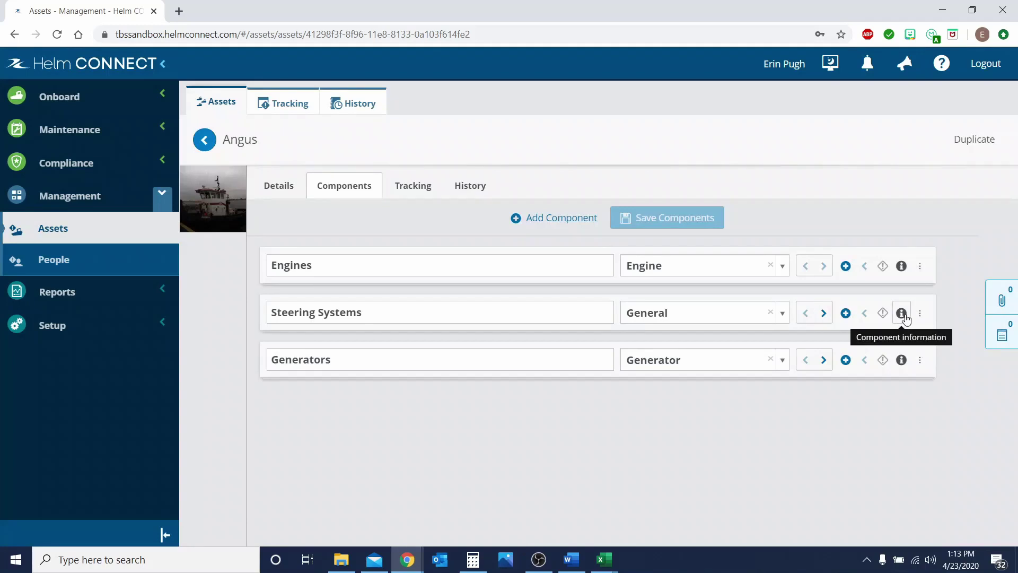
pyautogui.click(901, 313)
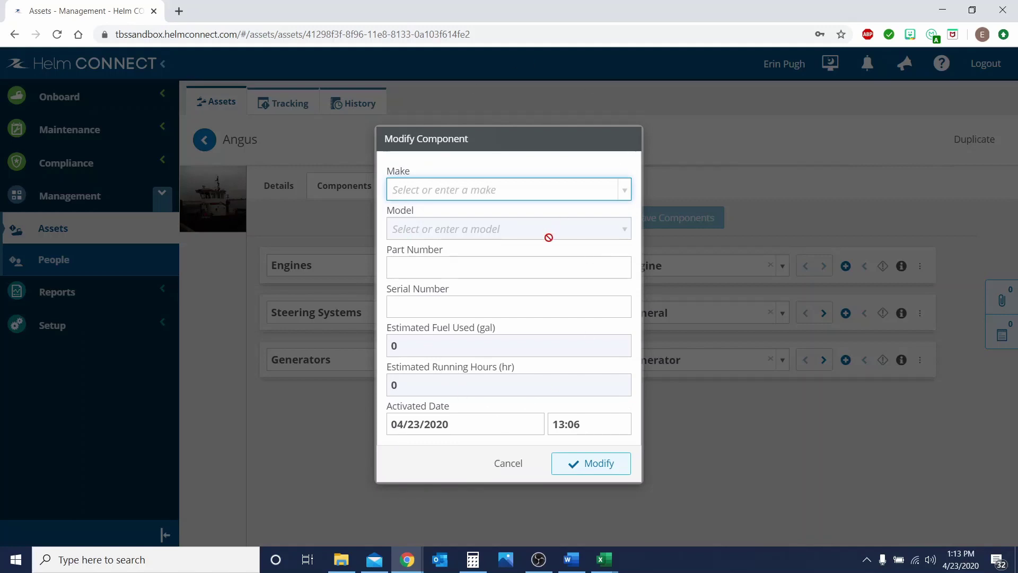
pyautogui.click(521, 467)
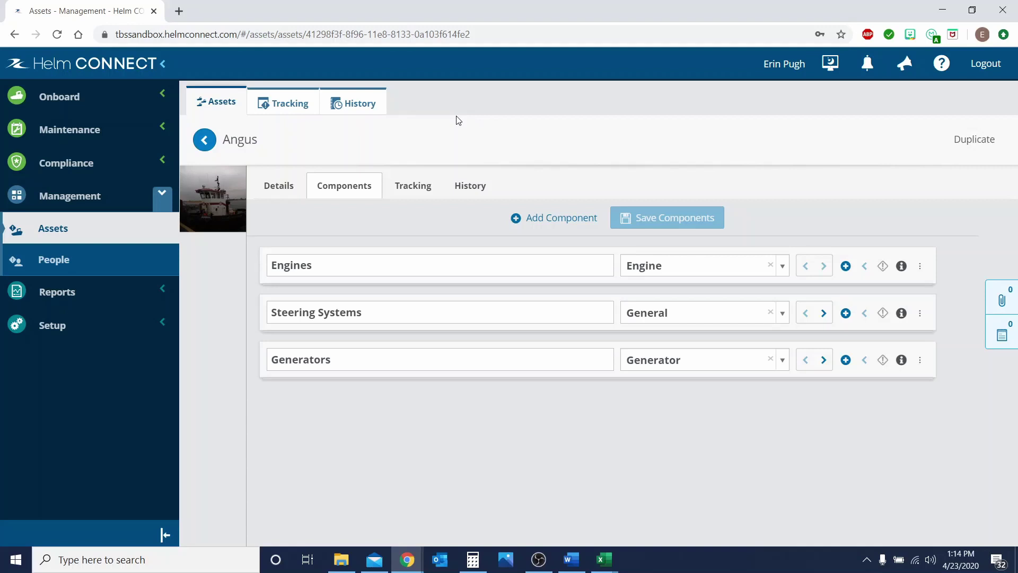
# Display the components of the Angus asset in the Onboard overview.
pyautogui.click(67, 104)
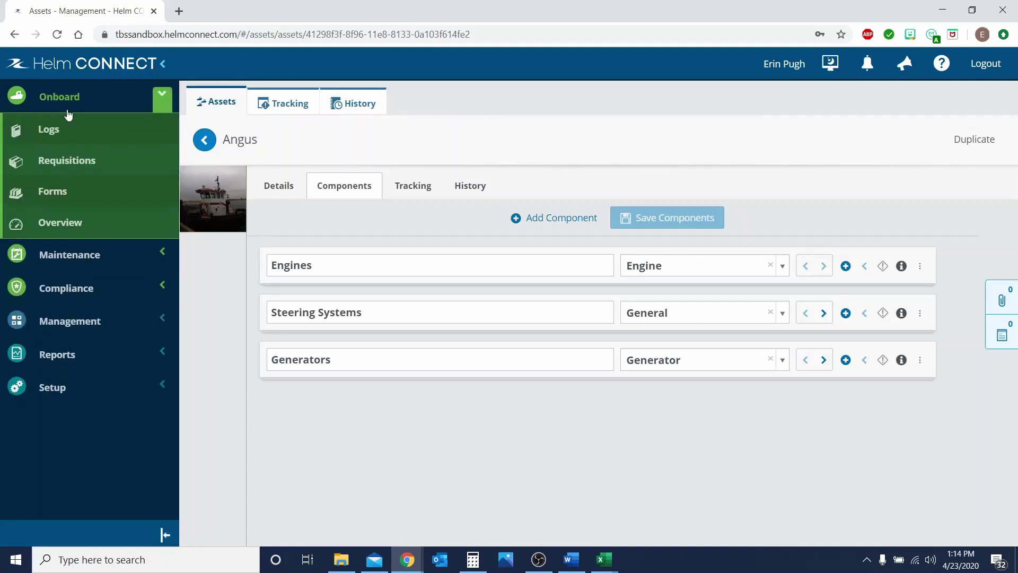
pyautogui.click(69, 225)
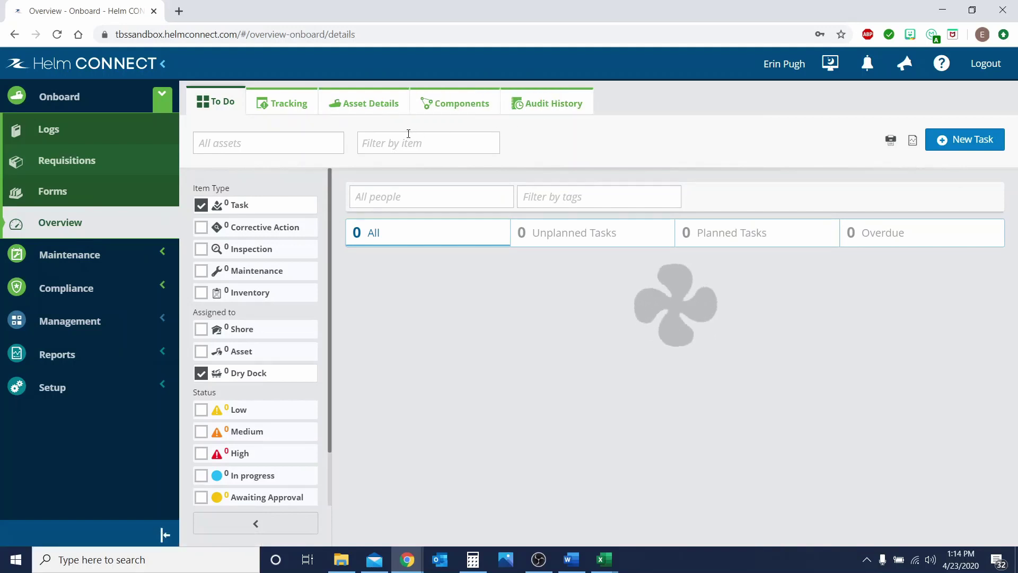
pyautogui.click(448, 108)
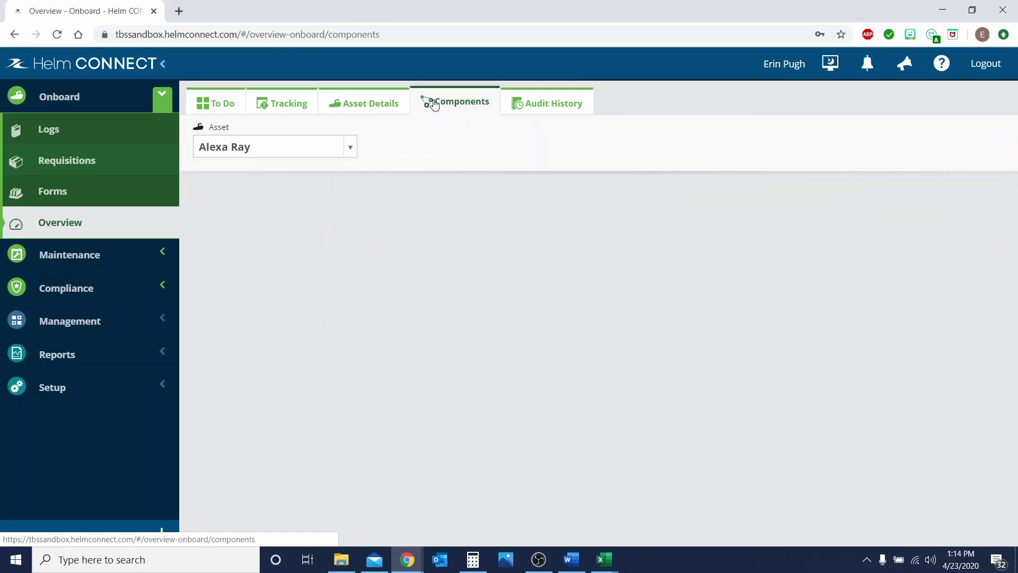
pyautogui.click(281, 155)
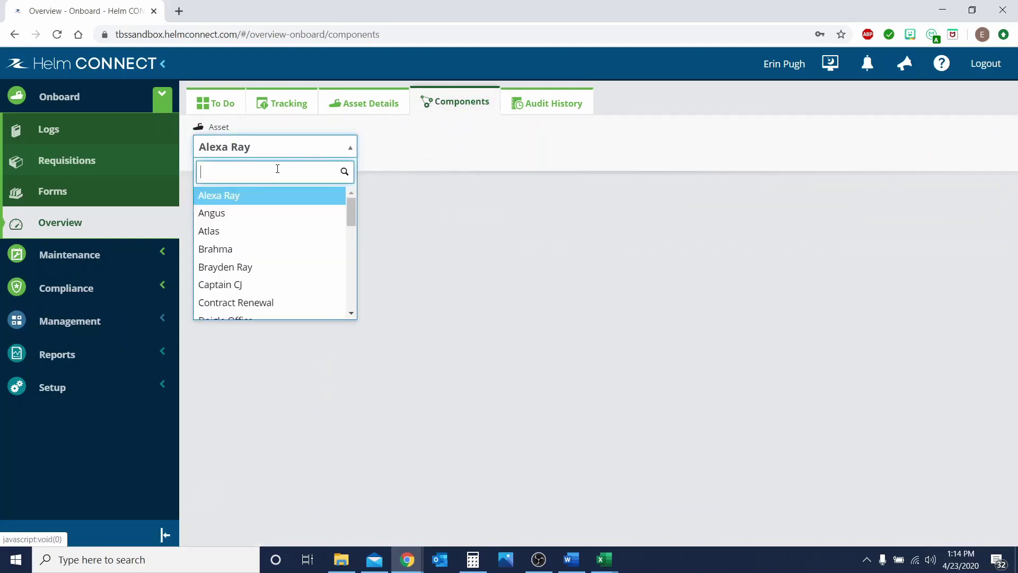
pyautogui.click(268, 216)
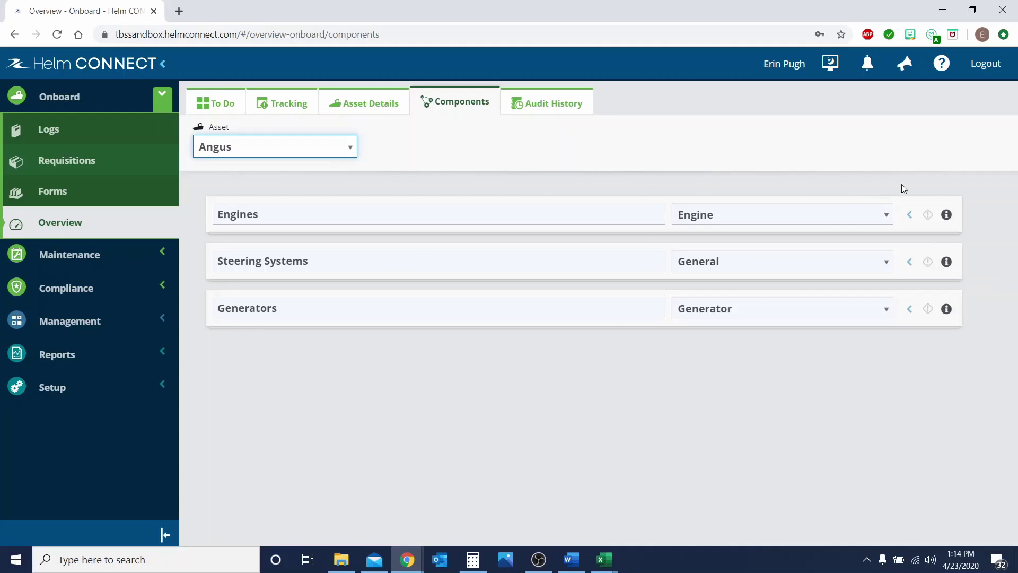
# View the Engines component's information down to its HP custom field, and close it.
pyautogui.click(947, 215)
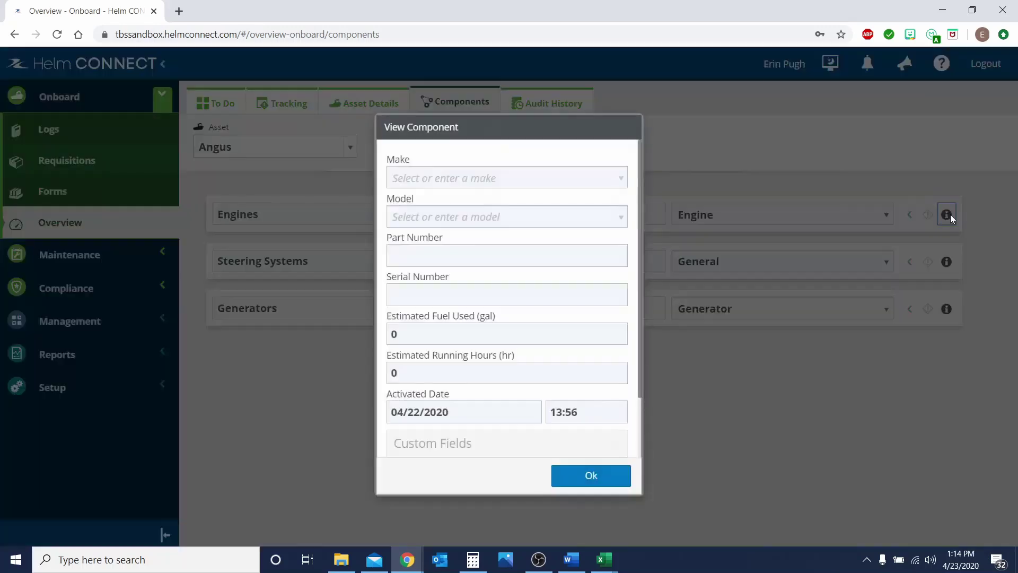
pyautogui.scroll(-2, 606, 329)
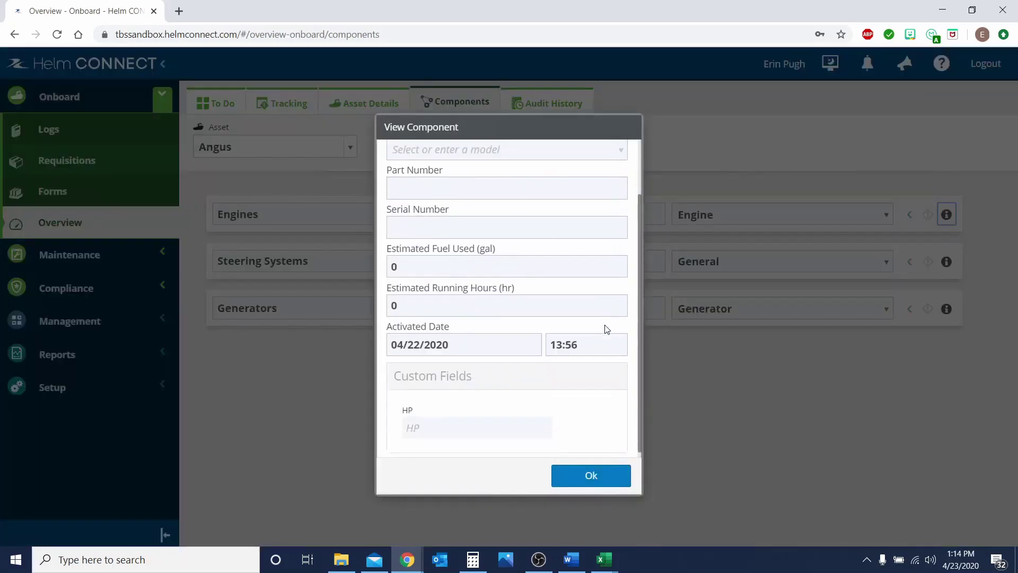
pyautogui.click(587, 303)
pyautogui.click(589, 254)
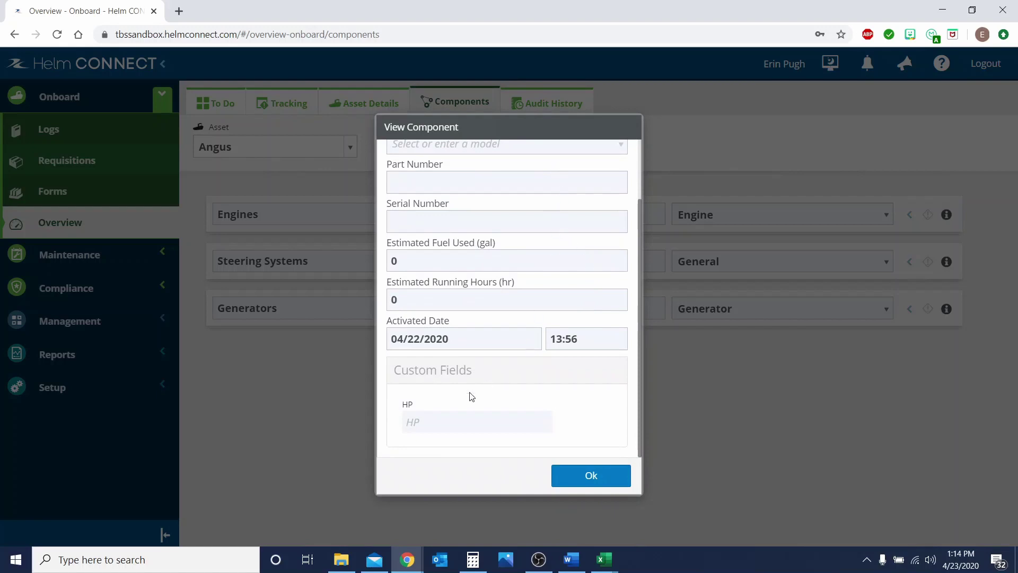
pyautogui.click(596, 476)
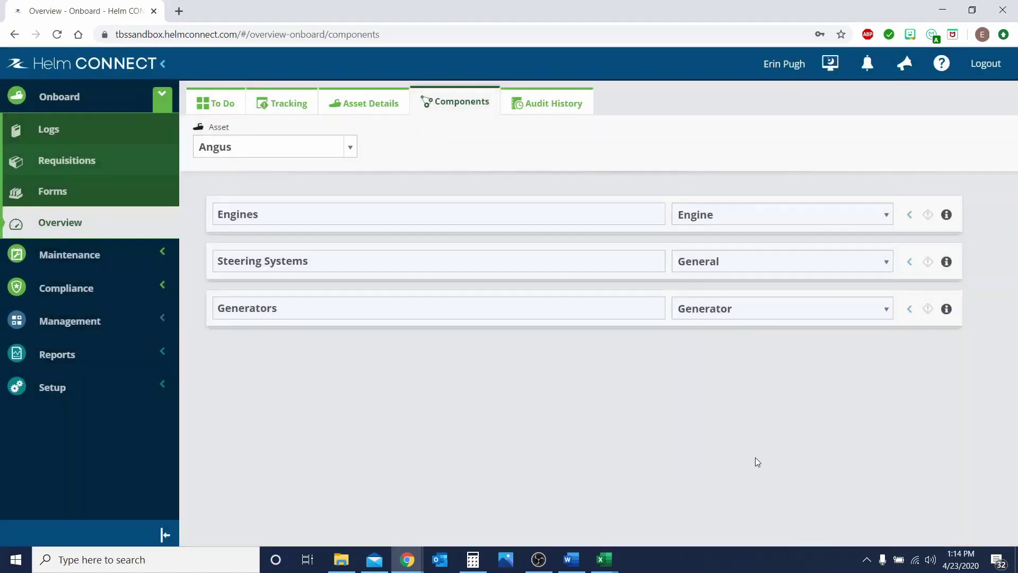